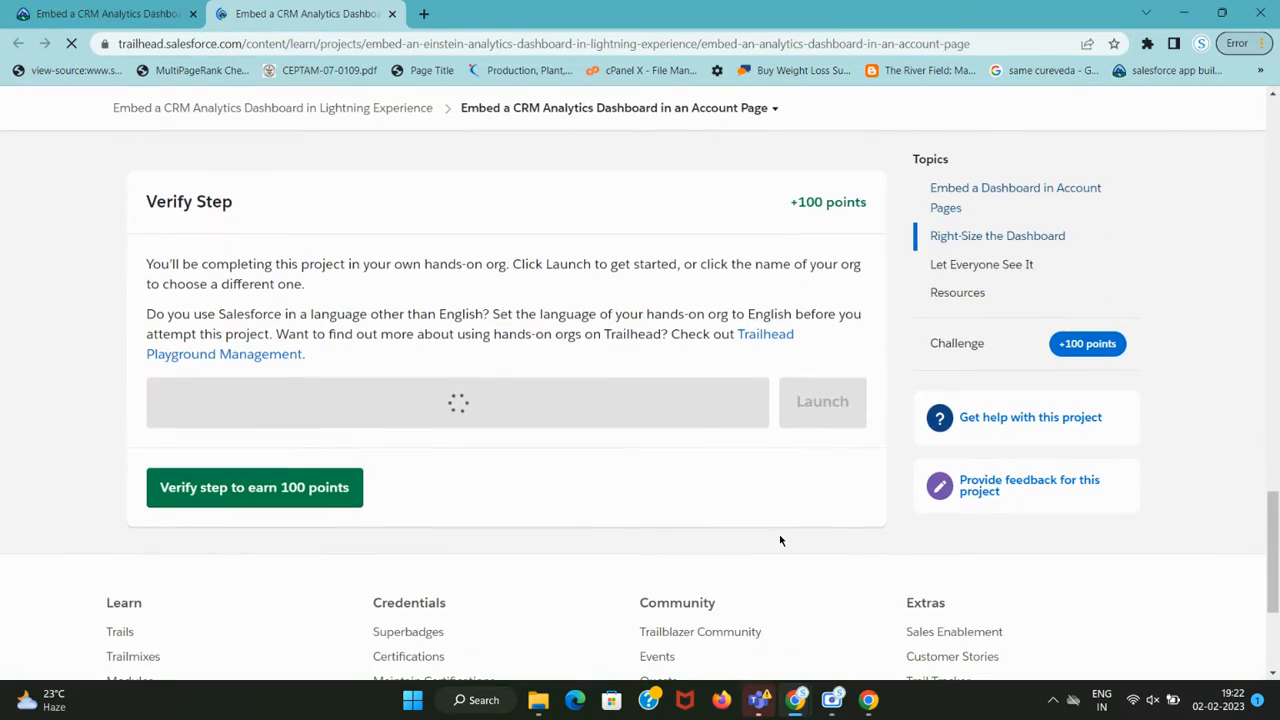
Launch the hands-on org for the account page project and return to the start of the Trailhead instructions
left_click(822, 401)
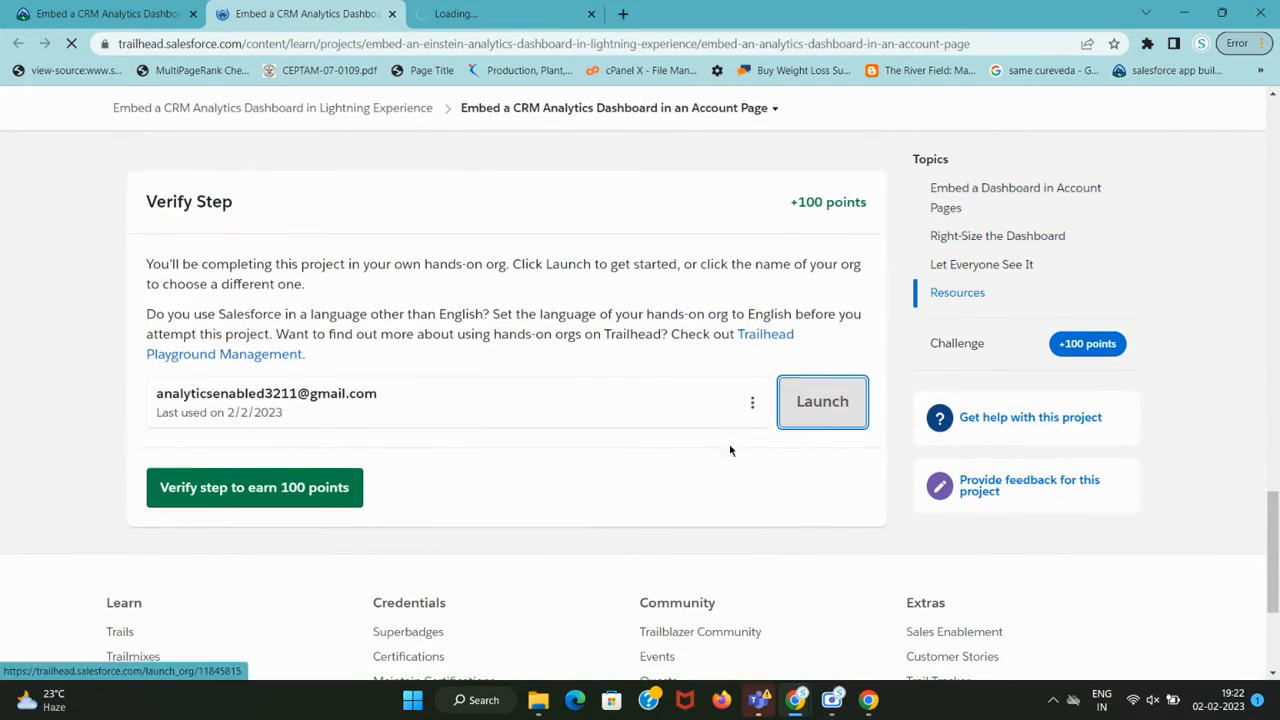
scroll(725, 451, "up", 20)
scroll(725, 451, "up", 3)
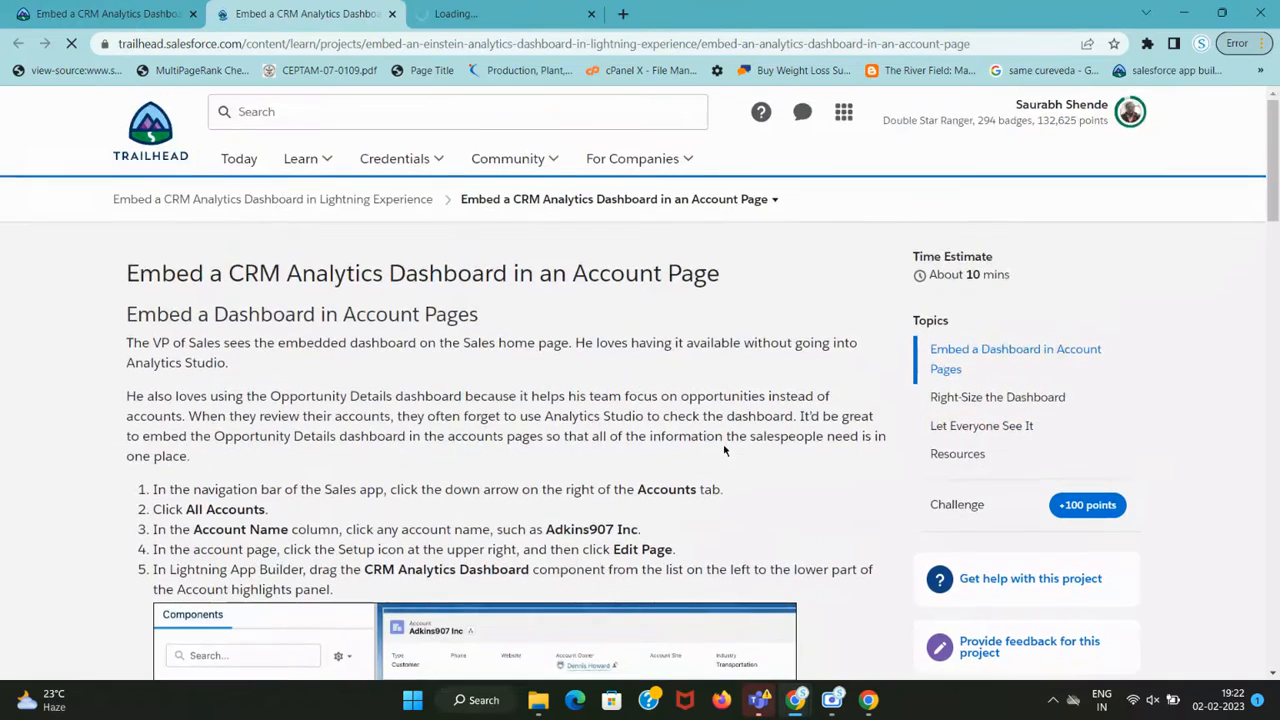
Check the first project instruction, switch to the launched Salesforce org and open the Sales app
double_click(663, 487)
left_click_drag(300, 489, 400, 489)
left_click(503, 12)
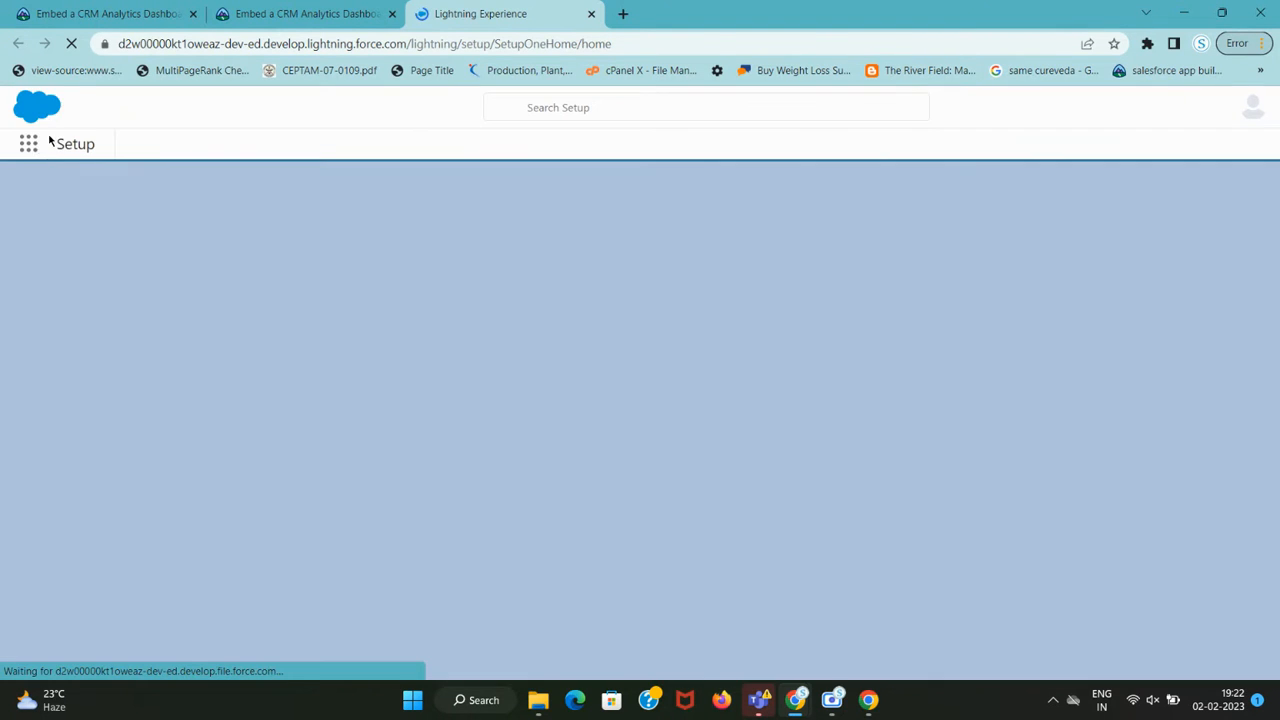
left_click(28, 146)
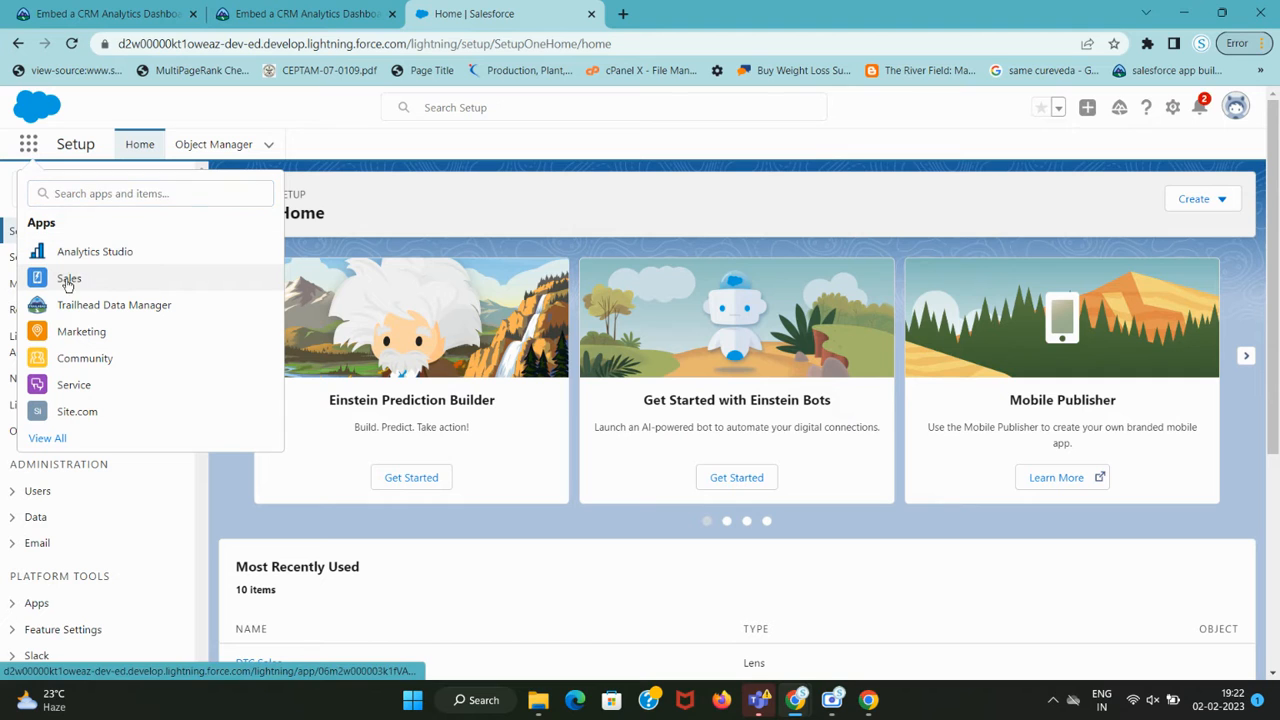
left_click(68, 279)
Check the Trailhead instruction on the navigation bar and open Accounts in the Sales app
left_click(240, 14)
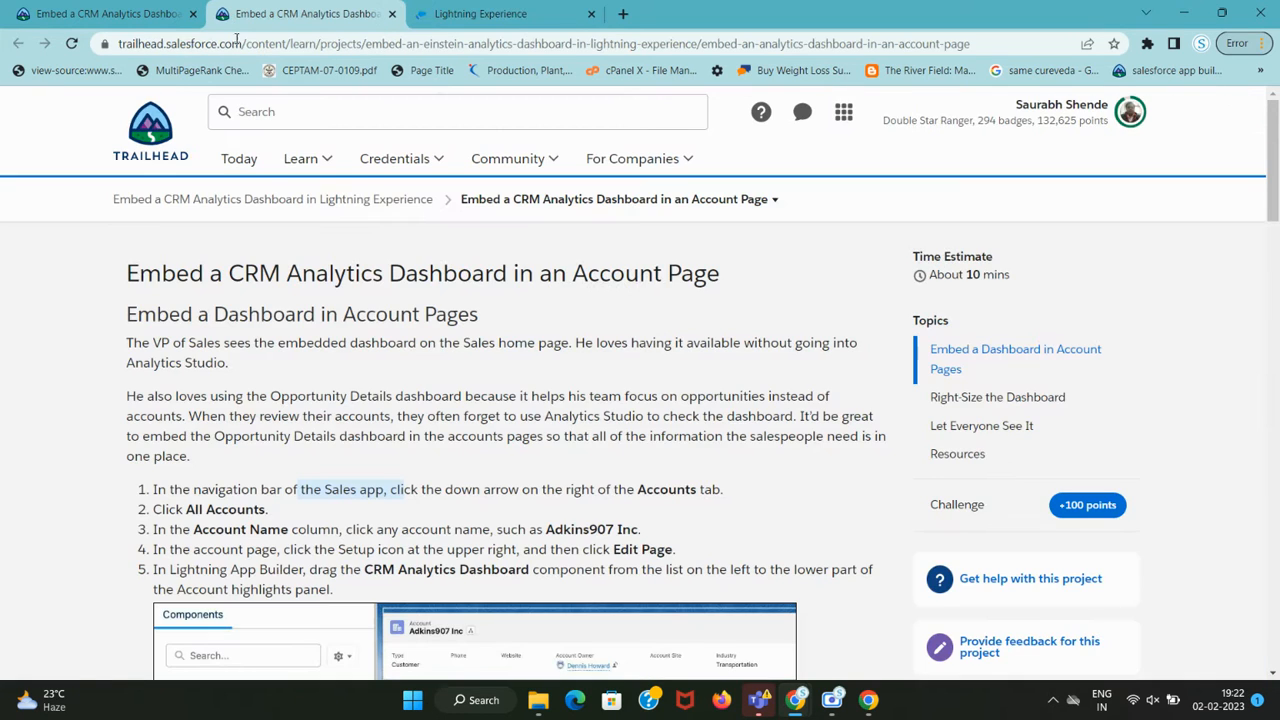
double_click(667, 489)
left_click(480, 14)
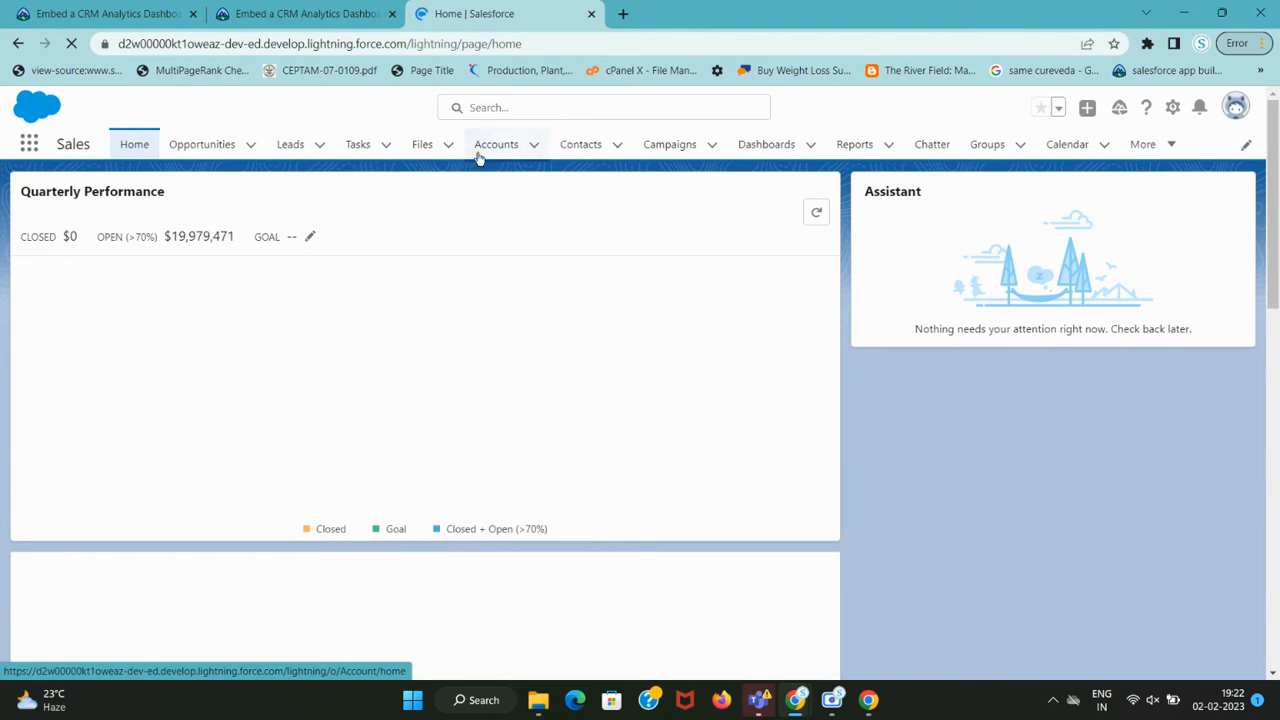
left_click(495, 144)
Check the project steps in Trailhead and switch the accounts list to the All Accounts view
left_click(349, 10)
scroll(184, 340, "down", 3)
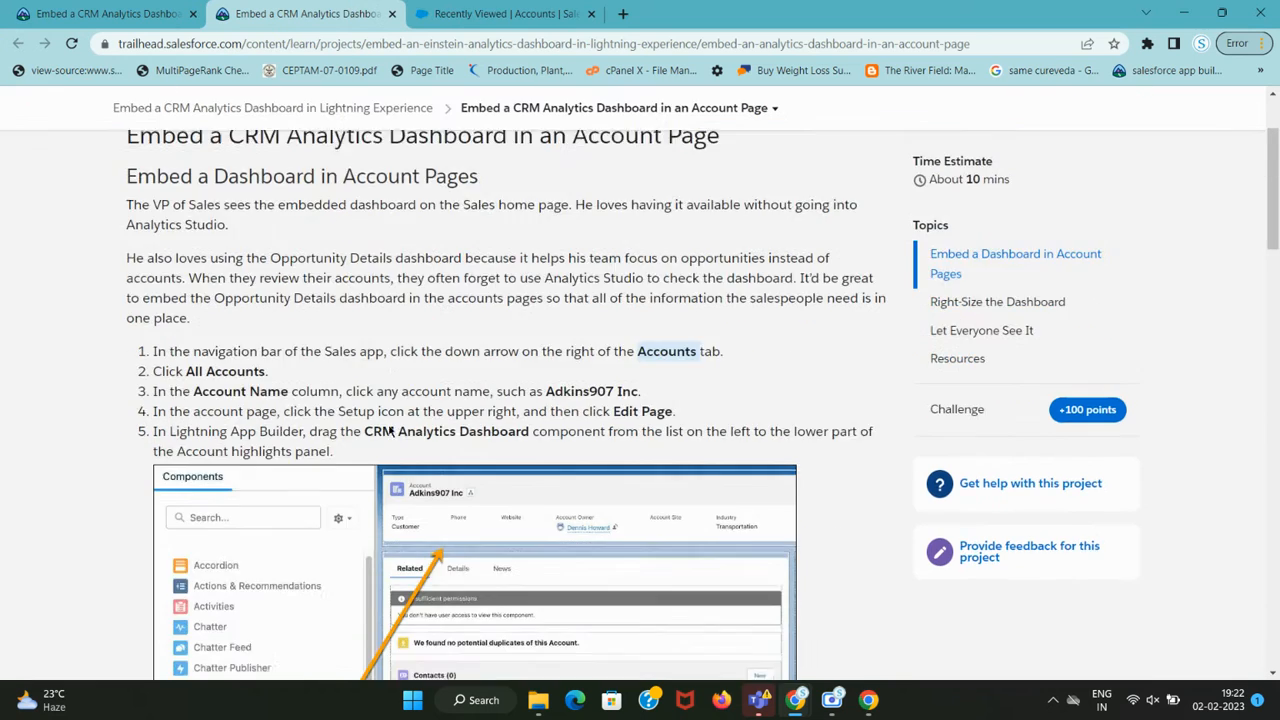
left_click(481, 8)
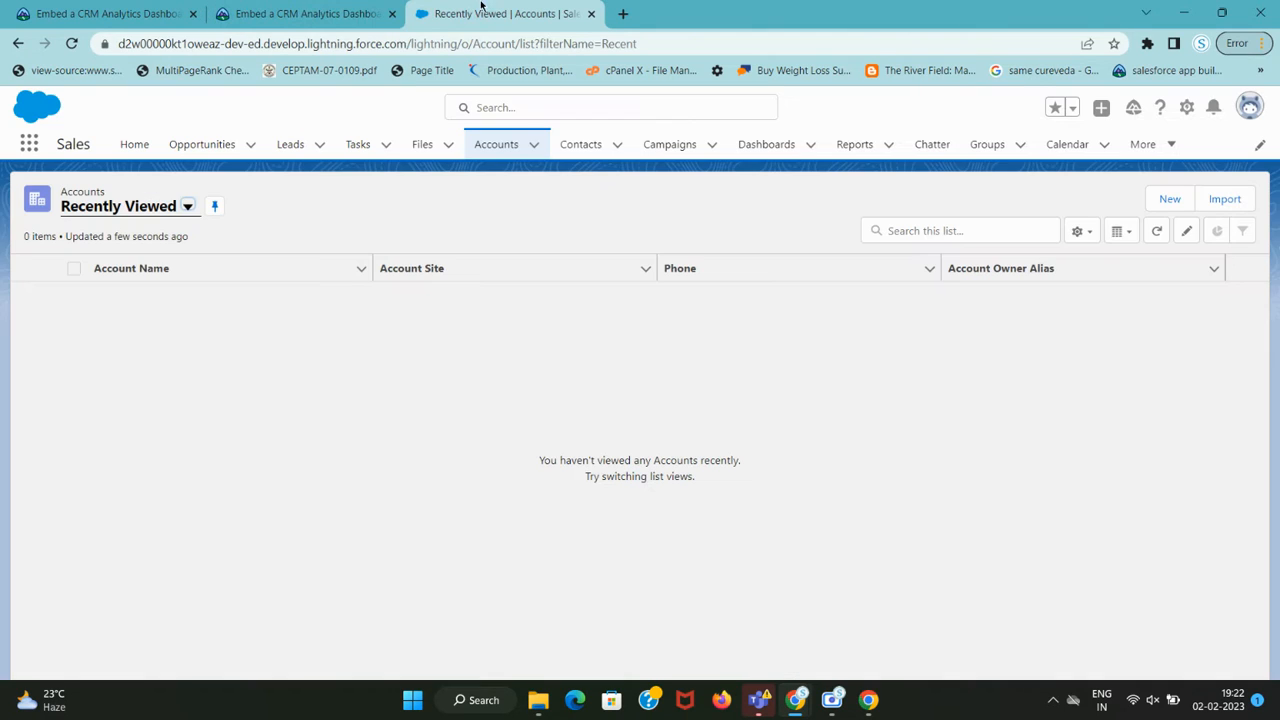
left_click(187, 207)
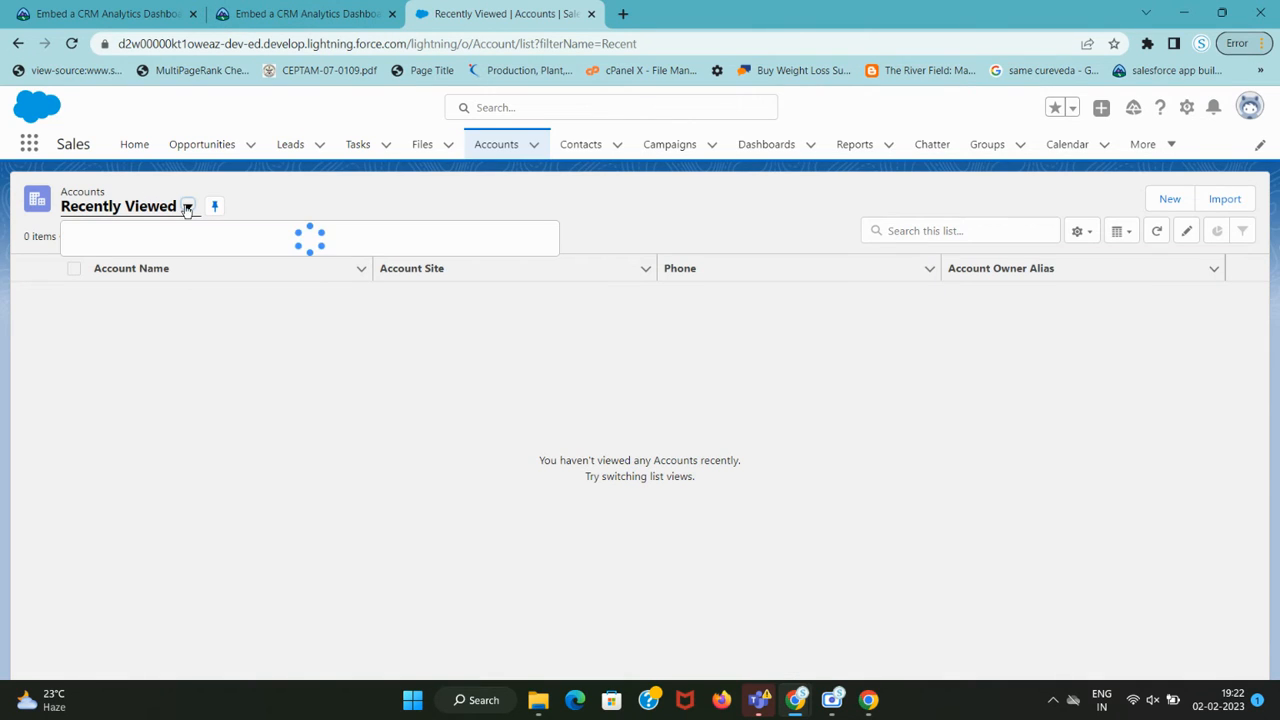
left_click(125, 263)
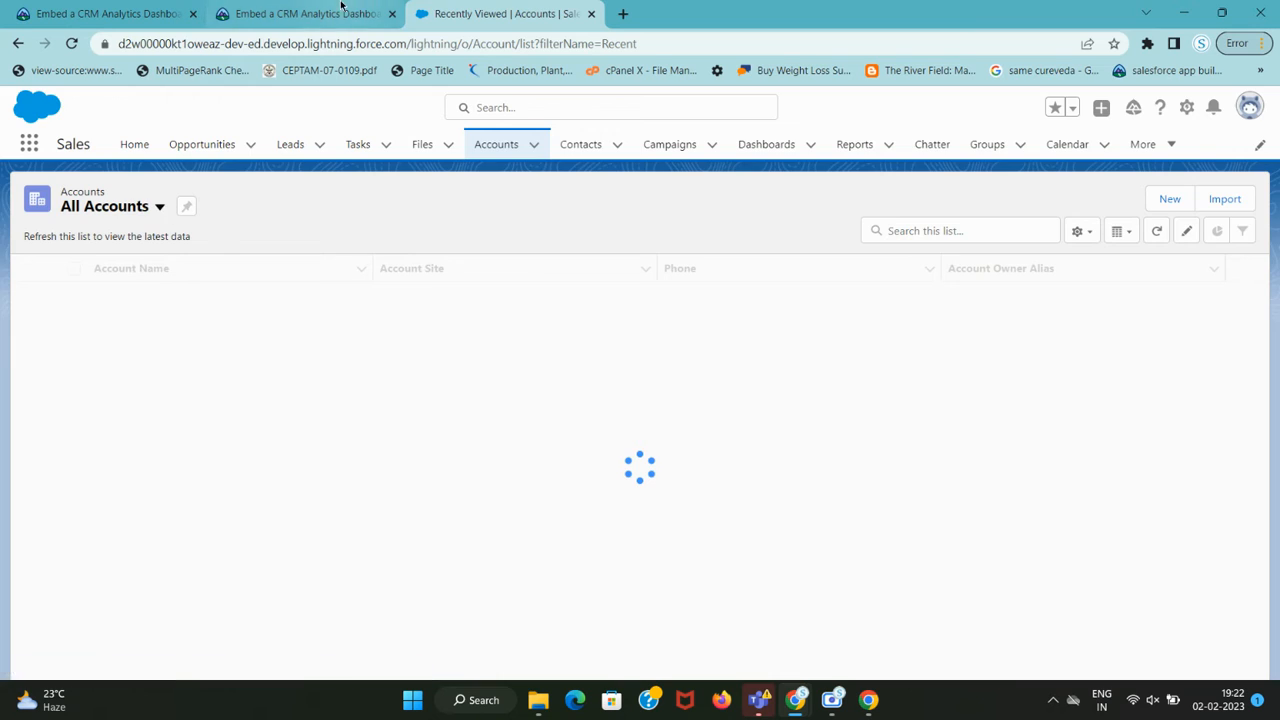
Copy the account name Adkins907 from the Trailhead instructions and find it on the All Accounts page
left_click(300, 13)
left_click_drag(190, 365, 302, 365)
left_click(475, 12)
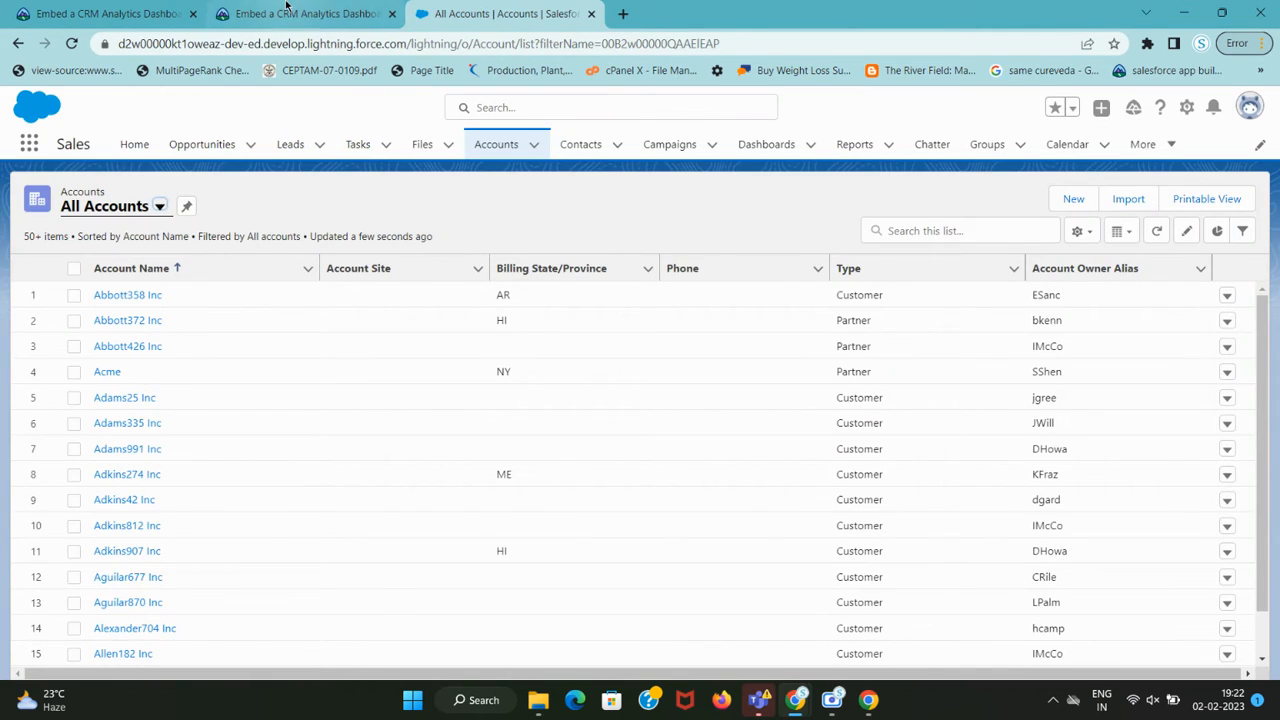
left_click(300, 13)
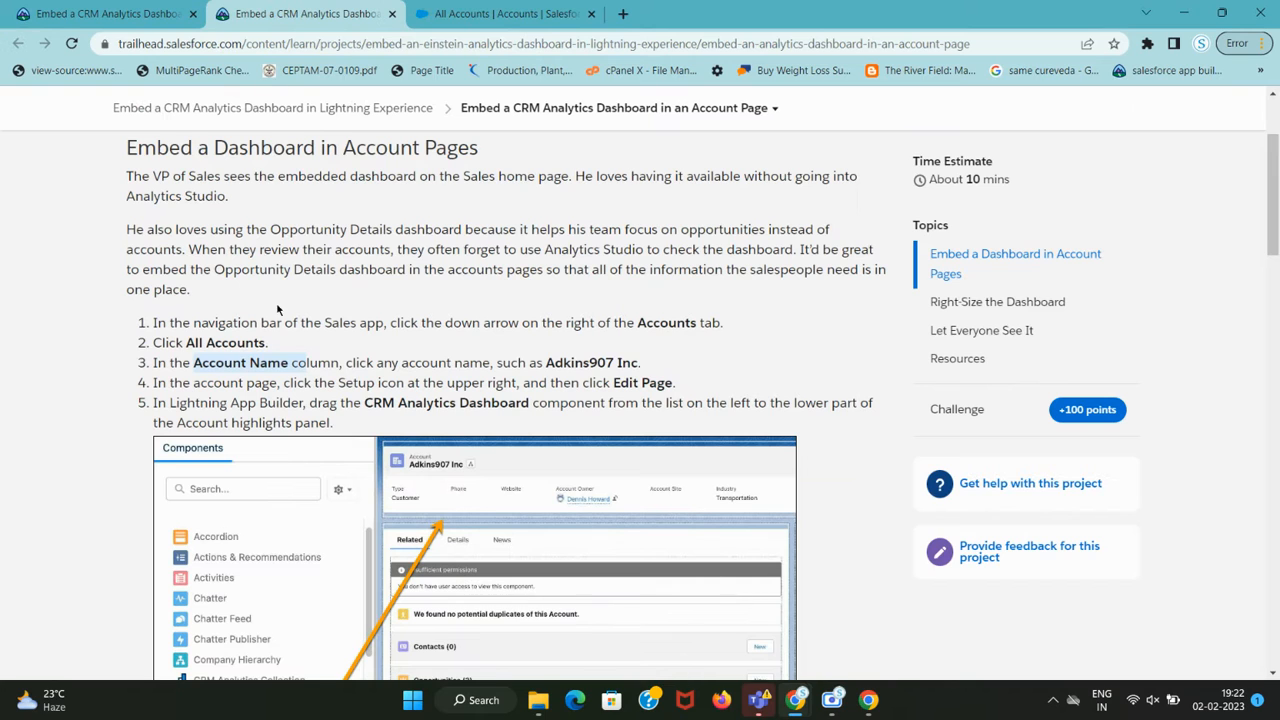
double_click(557, 362)
key("ctrl+c")
left_click(500, 13)
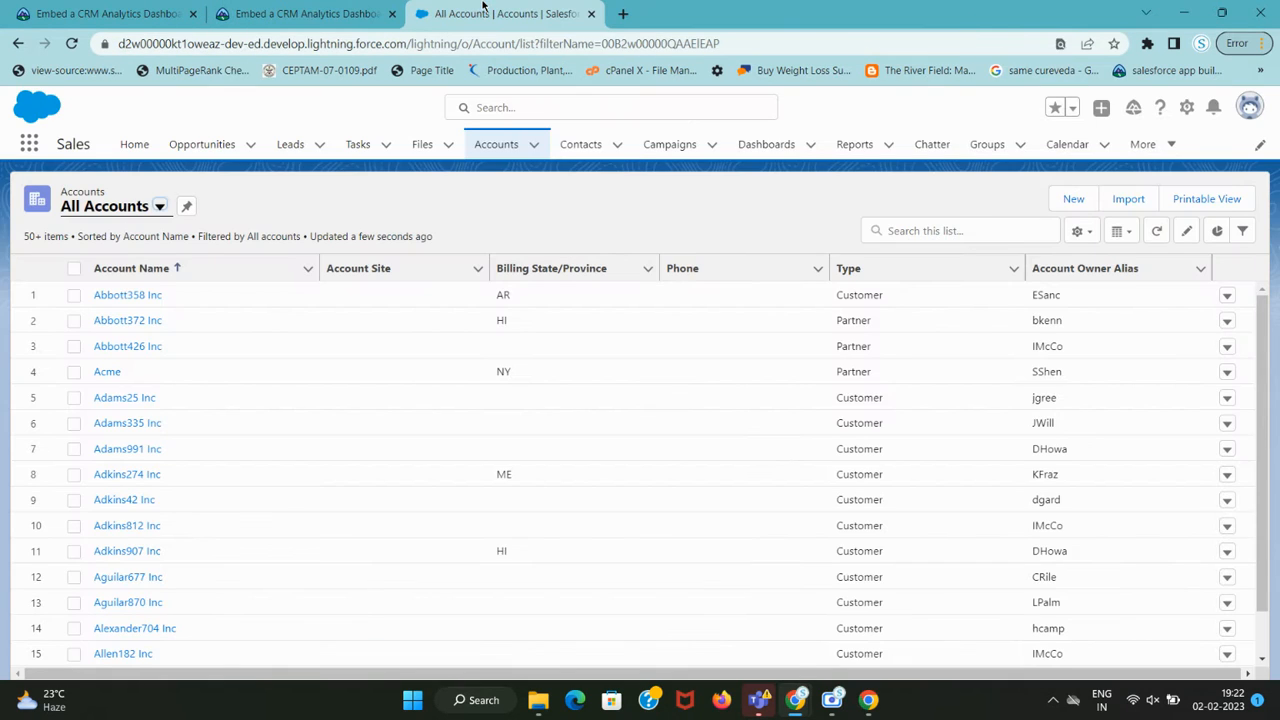
key("ctrl+f")
key("ctrl+v")
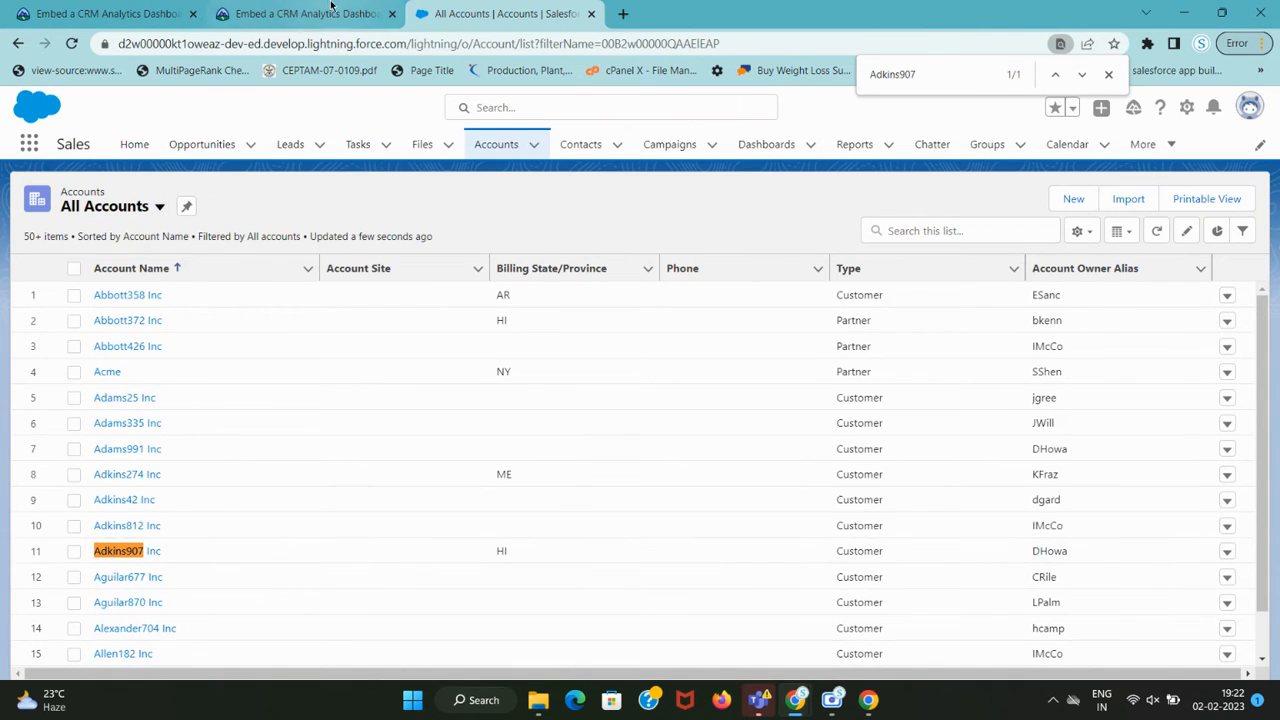
Recheck the account instruction in Trailhead and open the Adkins907 Inc account record
left_click(300, 13)
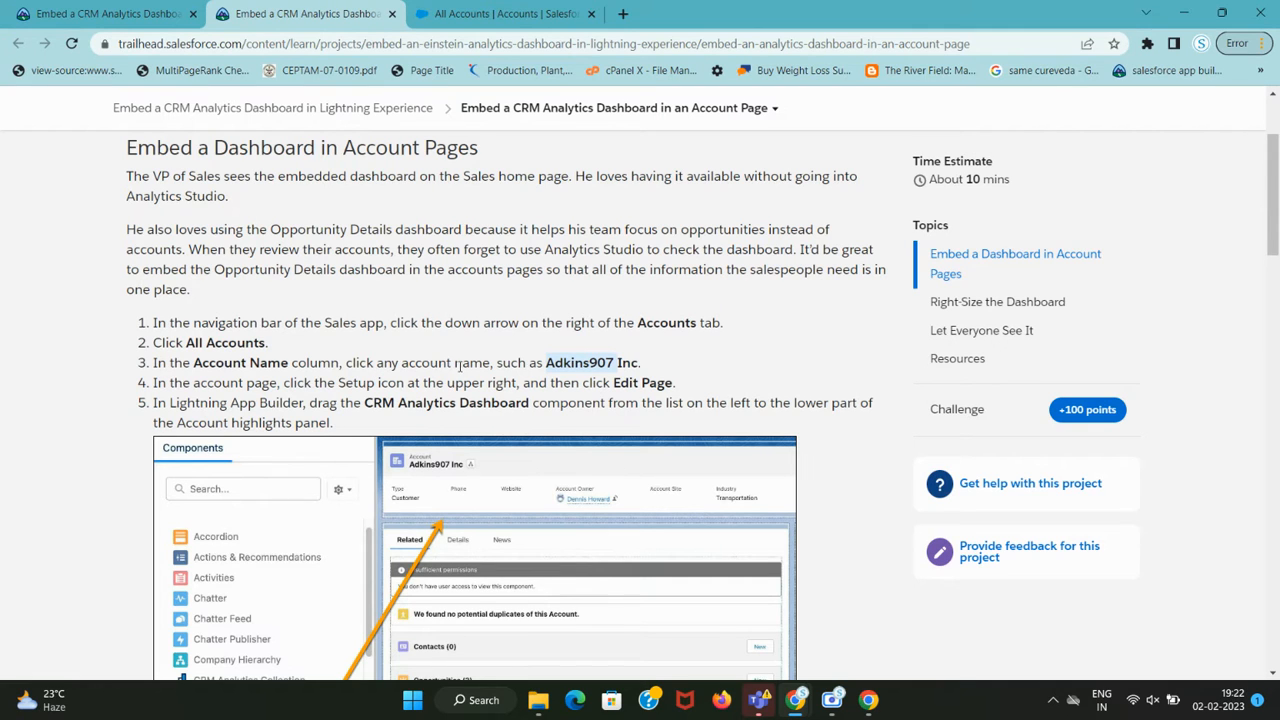
left_click(510, 13)
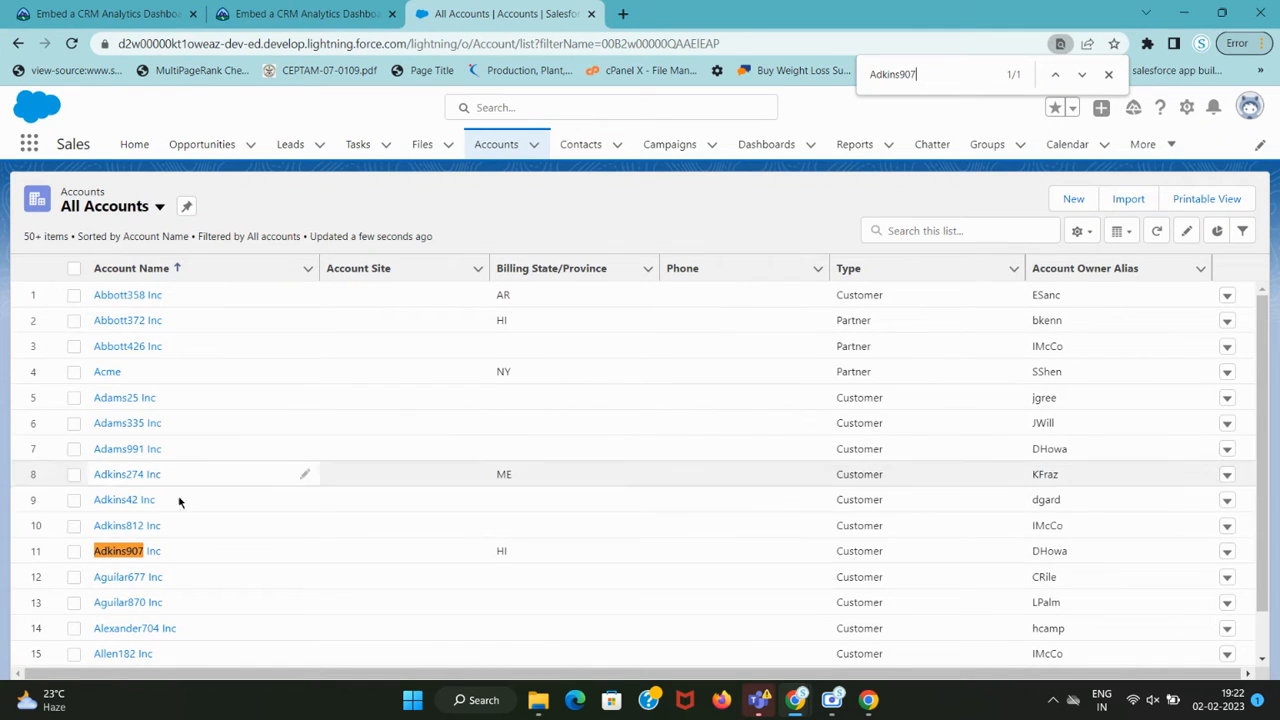
left_click(132, 559)
left_click(135, 551)
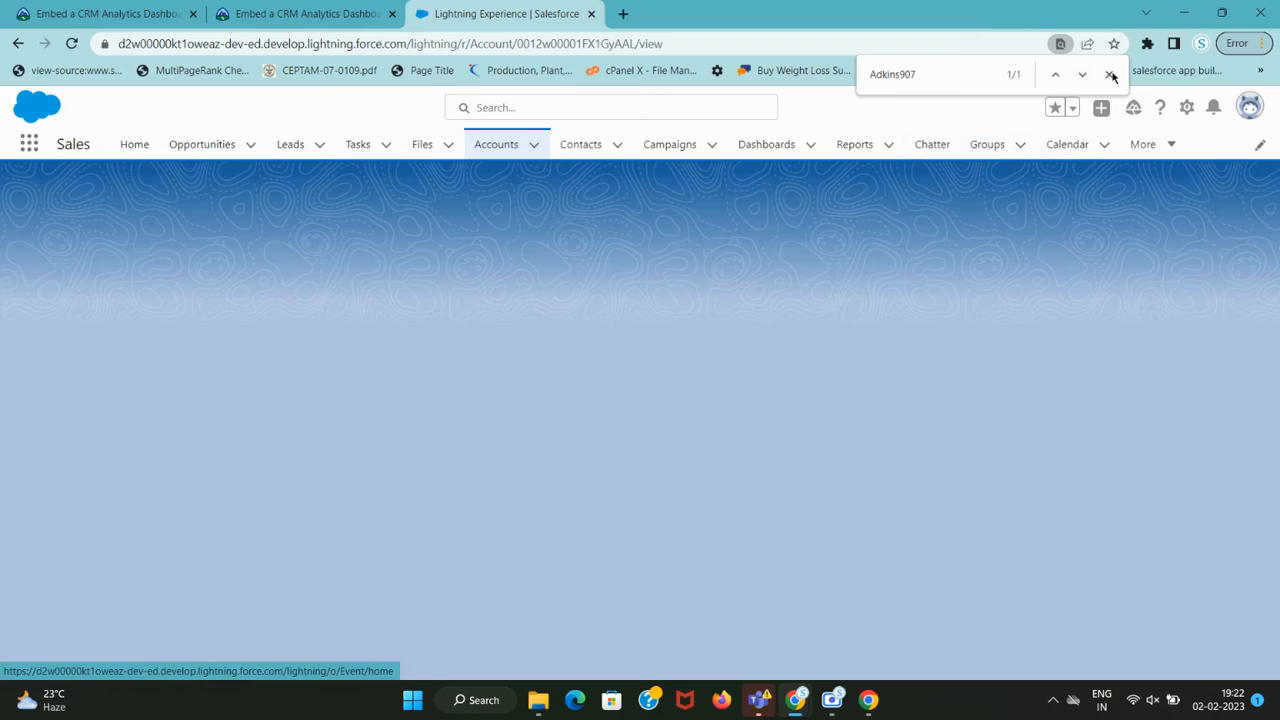
Read the Edit Page instruction in Trailhead and try to open the setup options on the account record
left_click(393, 7)
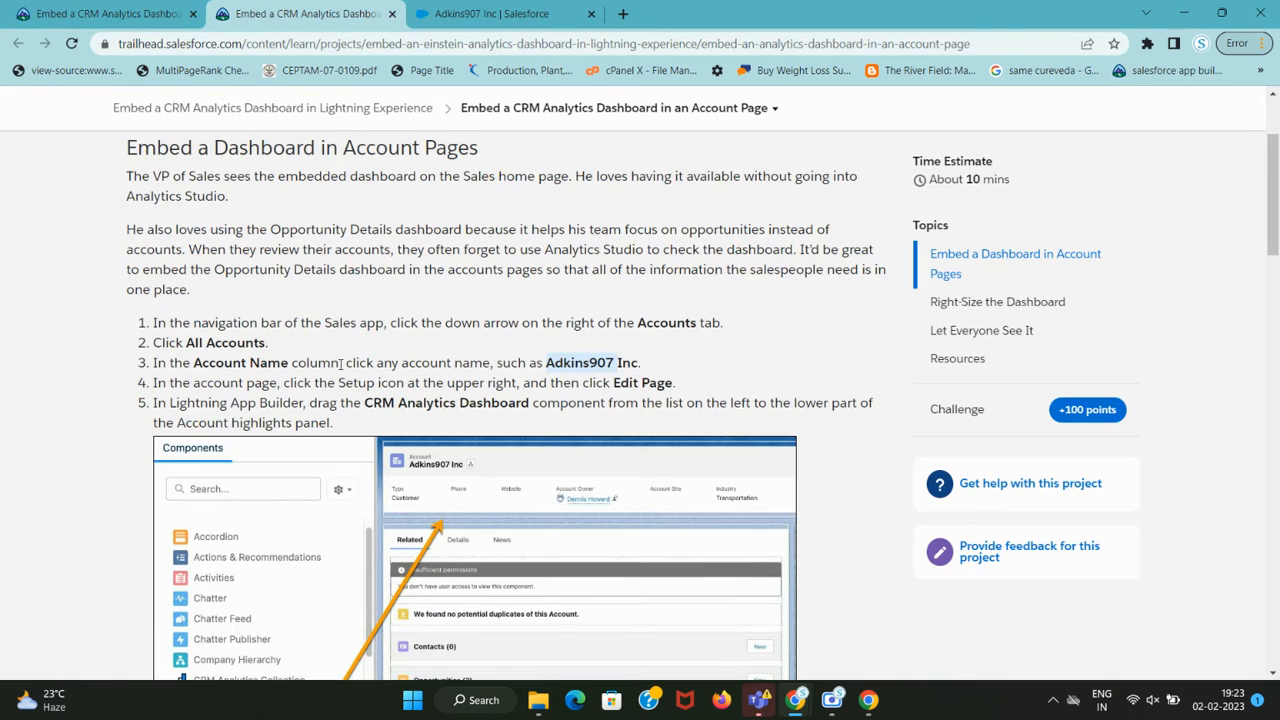
scroll(497, 299, "down", 2)
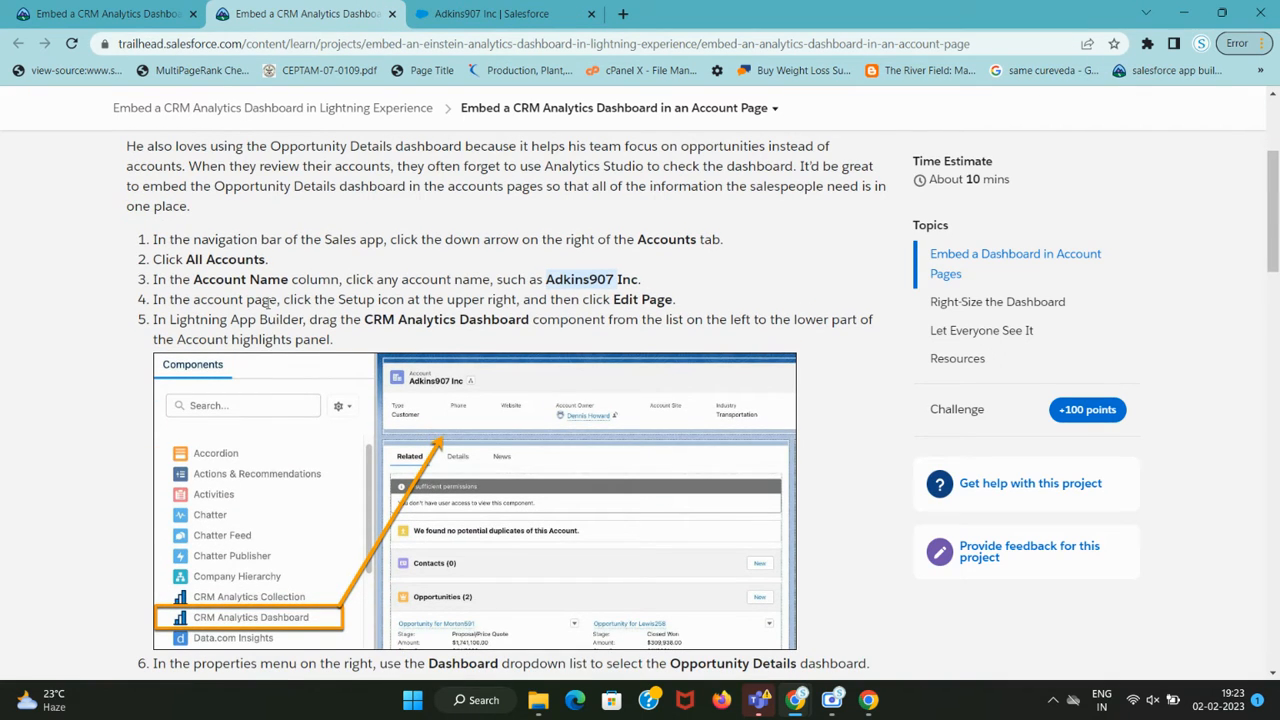
left_click_drag(276, 301, 658, 299)
left_click(491, 13)
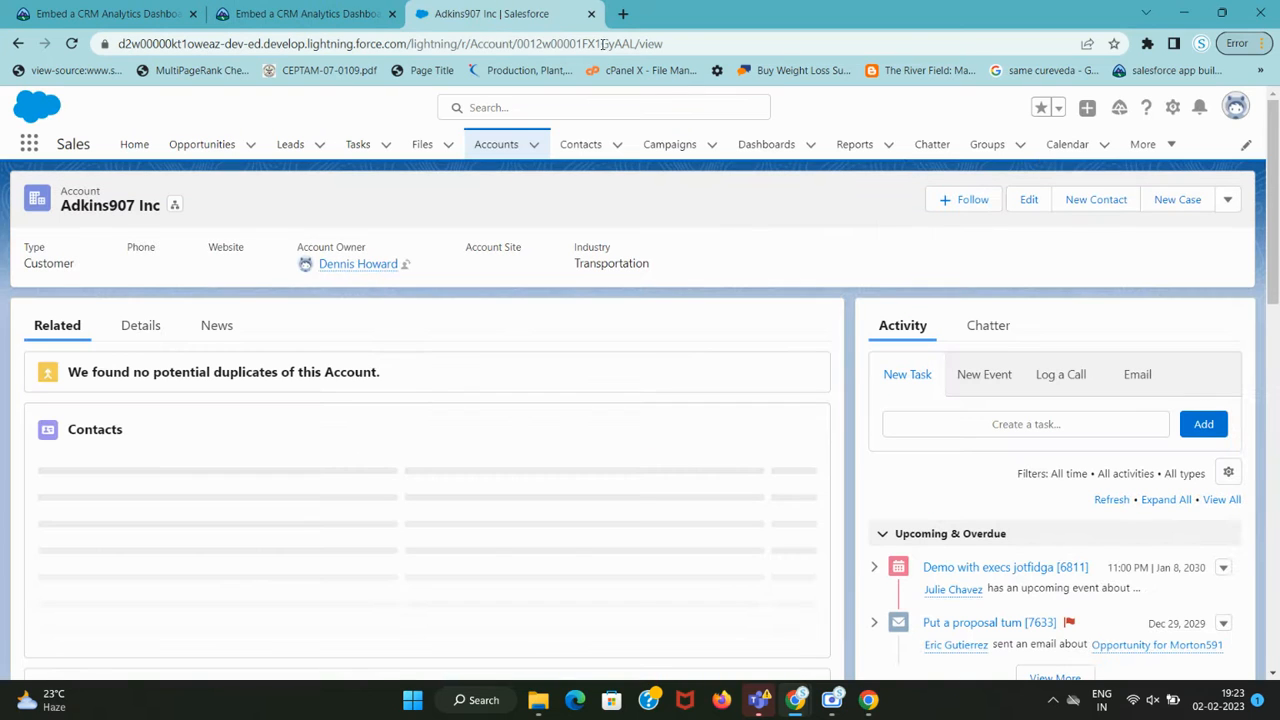
left_click(1172, 107)
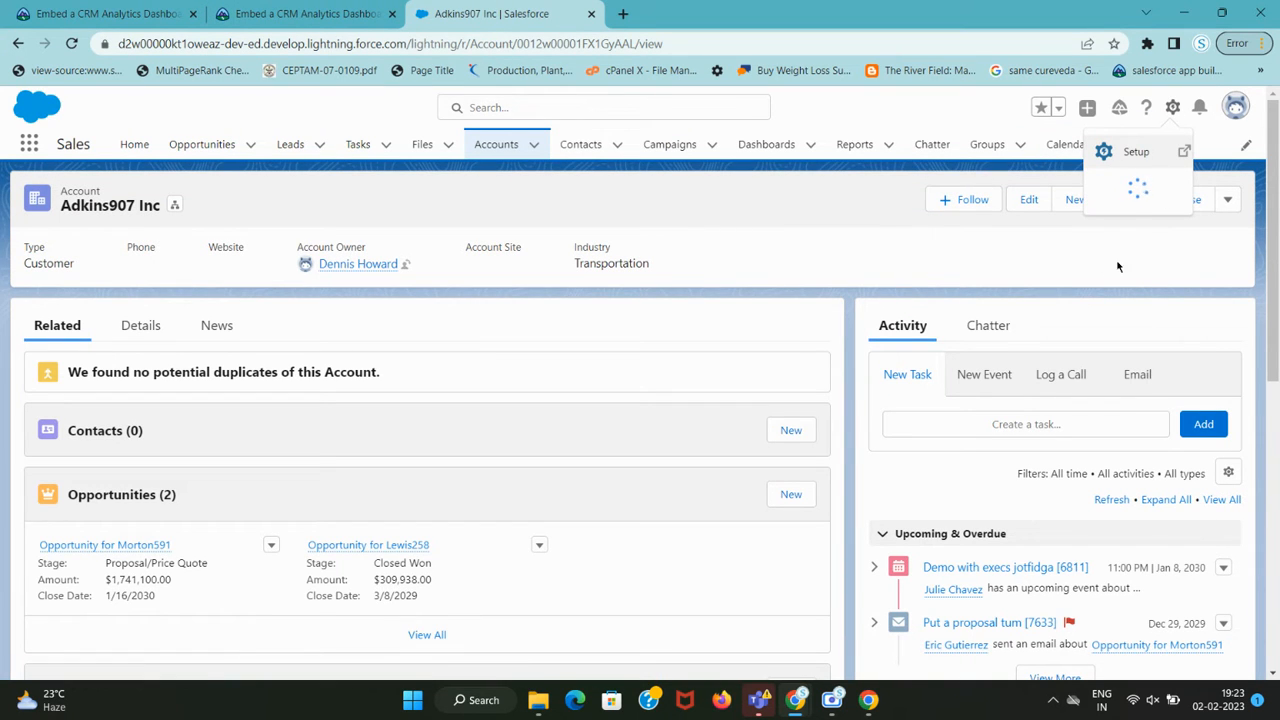
left_click(928, 251)
left_click(1173, 108)
left_click(395, 10)
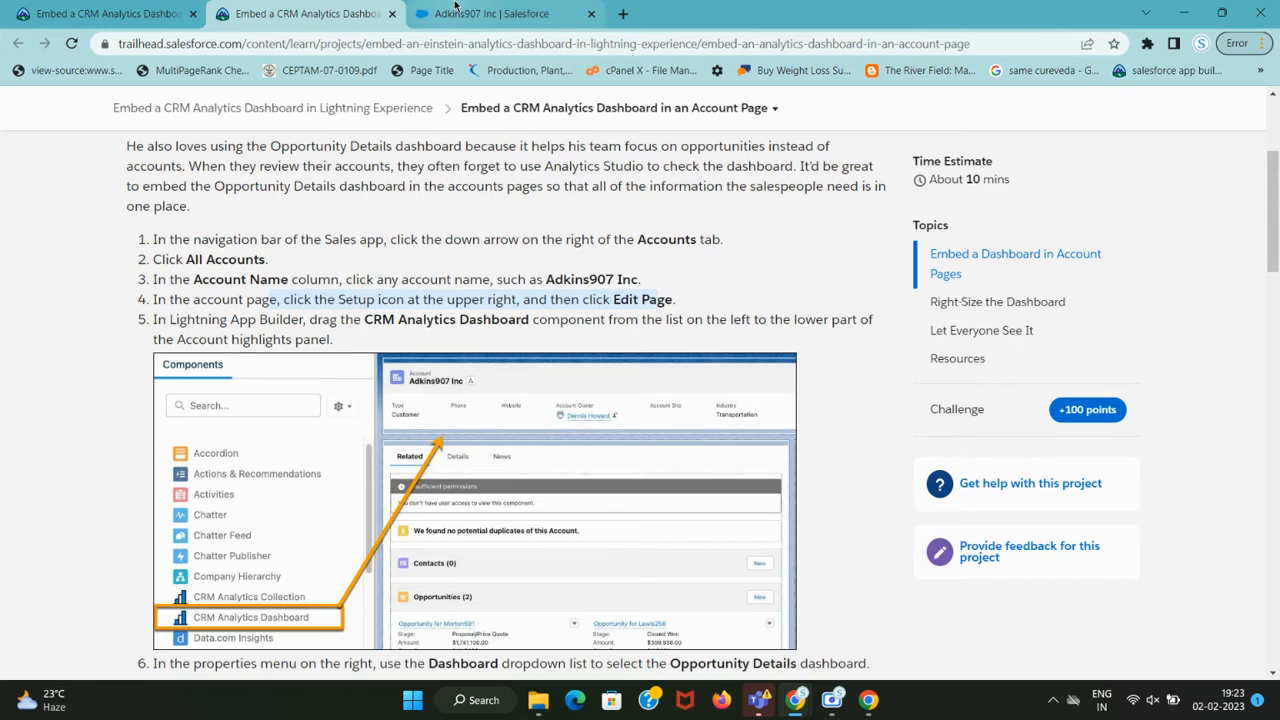
left_click(460, 13)
left_click(1171, 110)
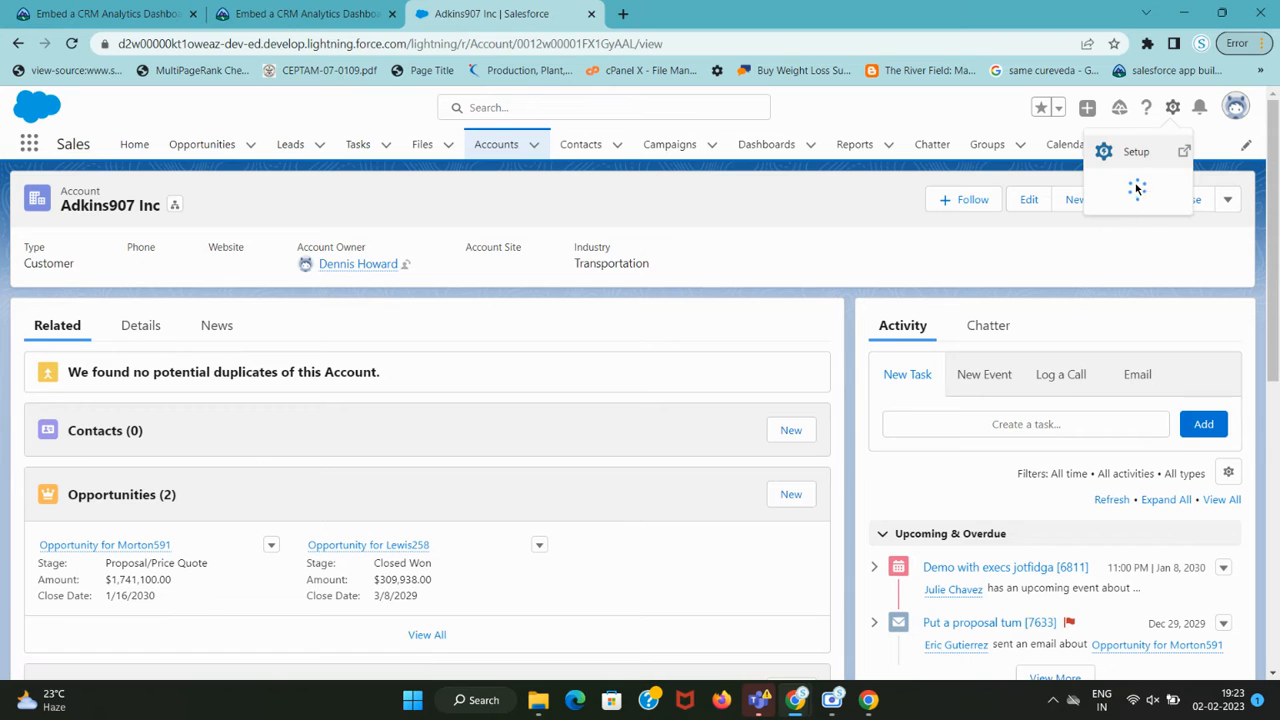
Reload the Adkins907 Inc account page and open its setup options
left_click(71, 44)
left_click(300, 13)
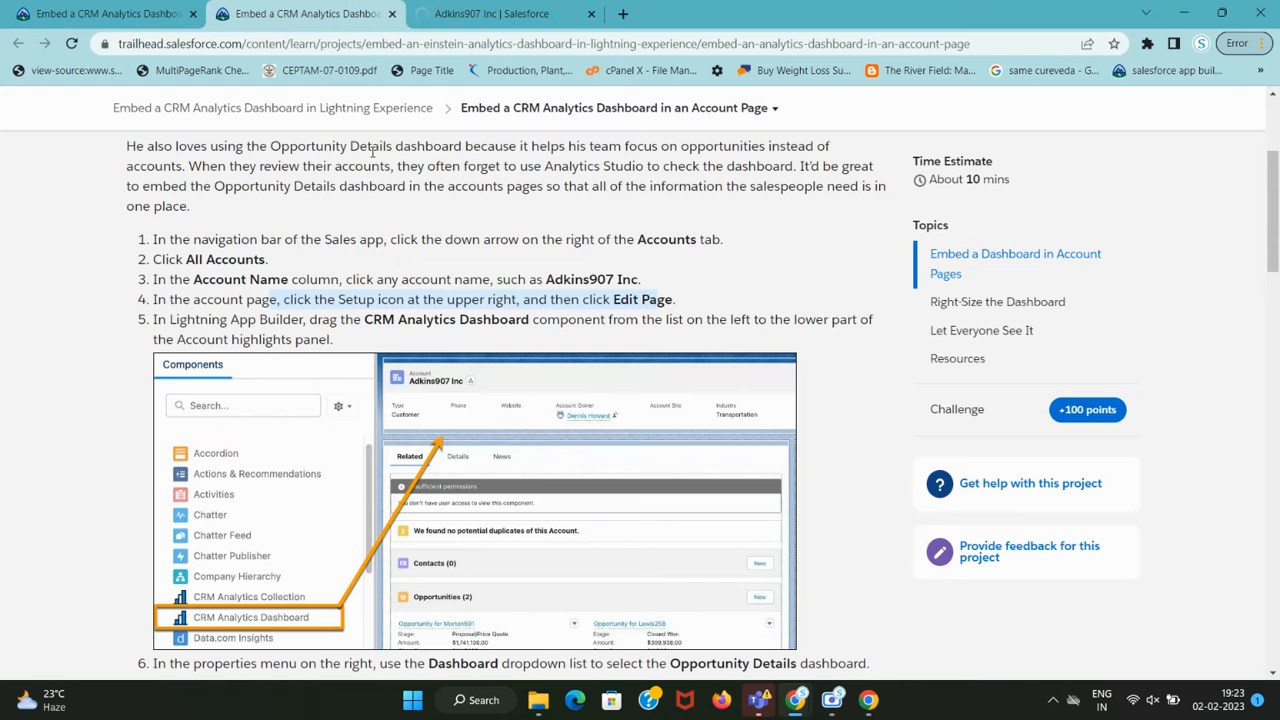
left_click_drag(524, 300, 676, 302)
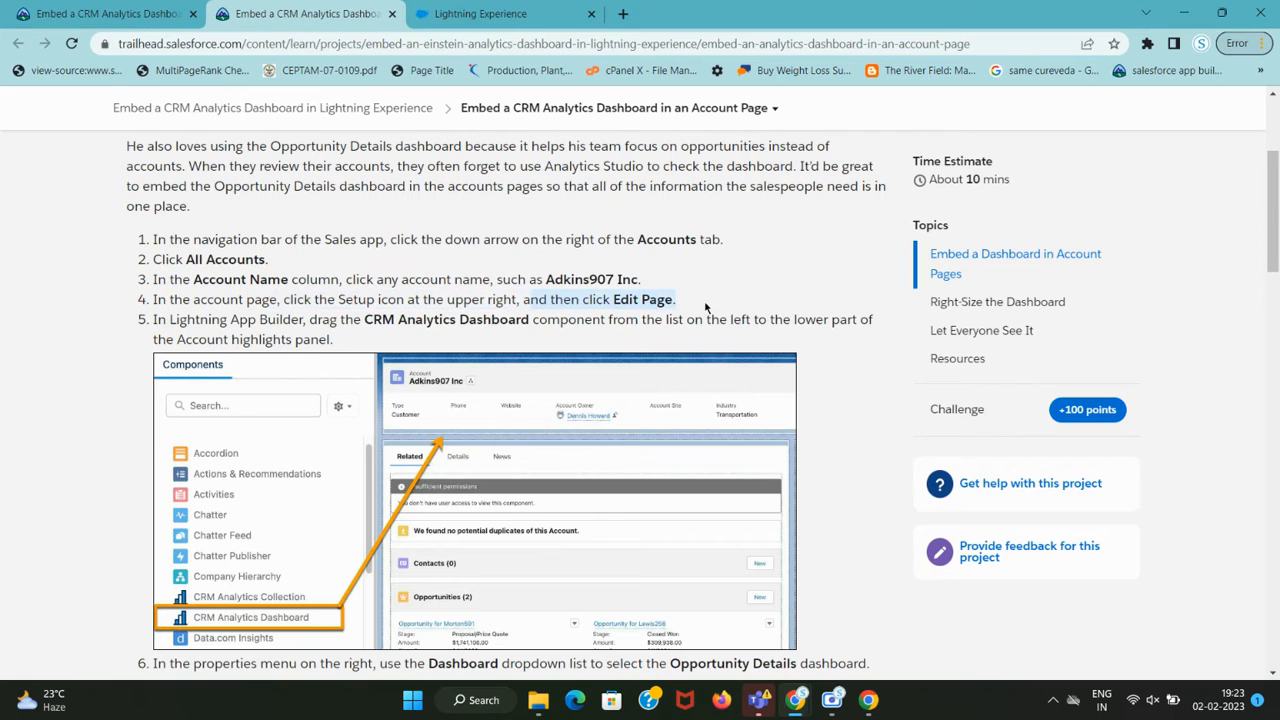
left_click(480, 13)
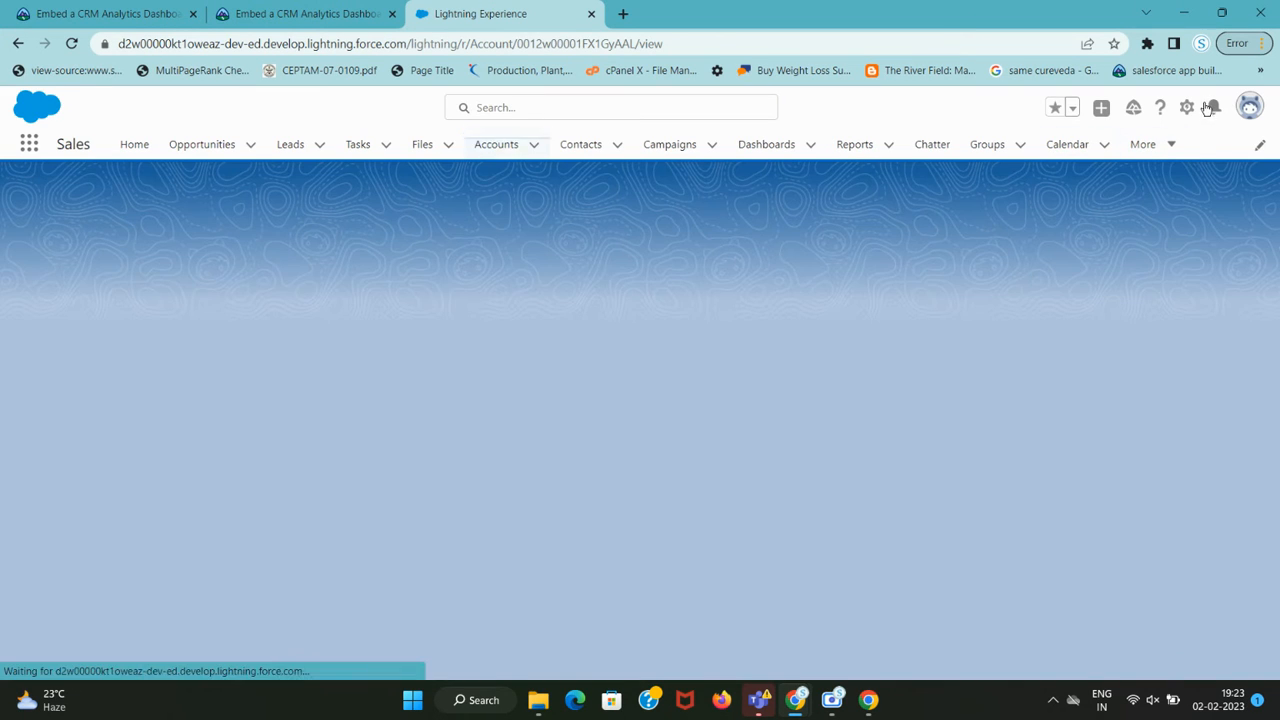
left_click(1187, 108)
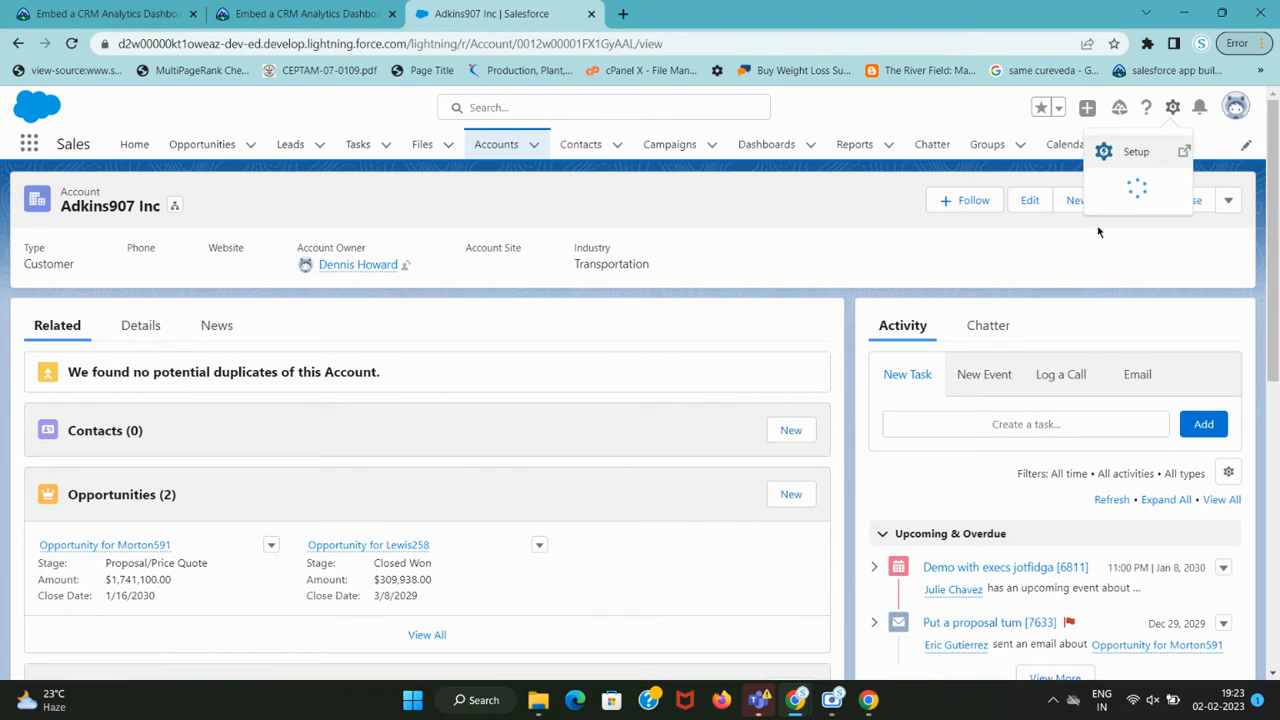
left_click(846, 214)
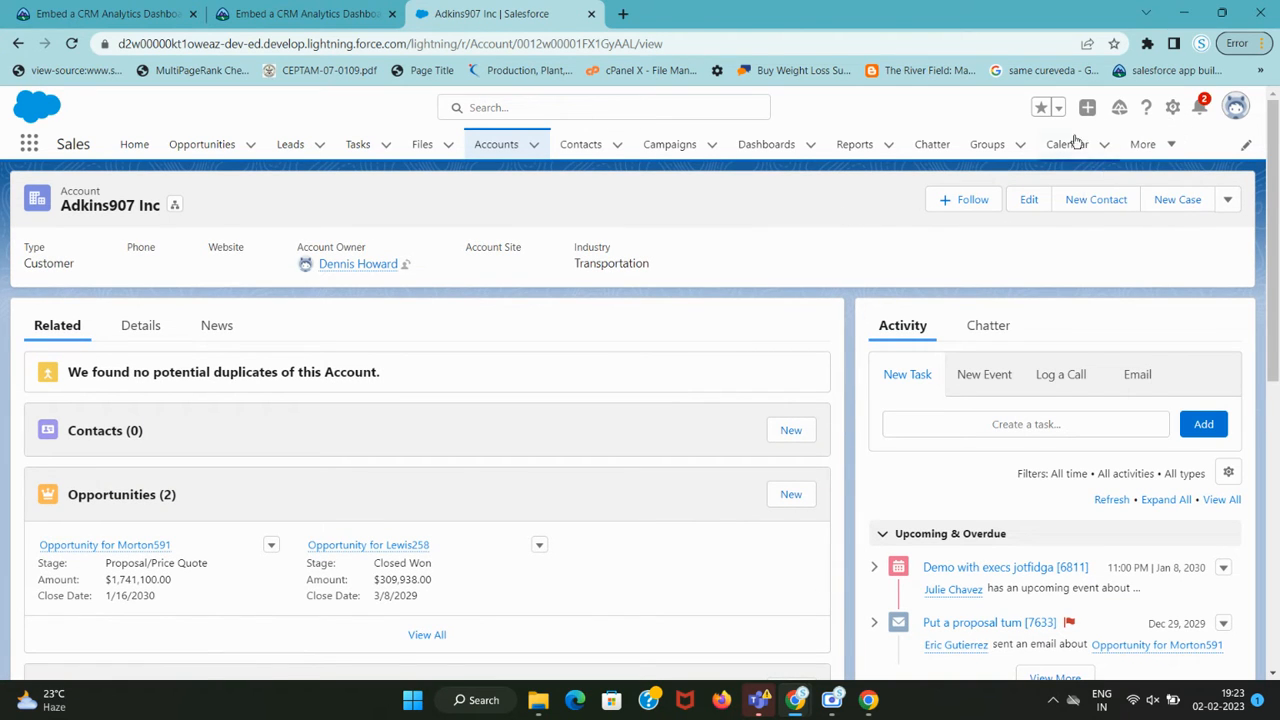
left_click(1168, 110)
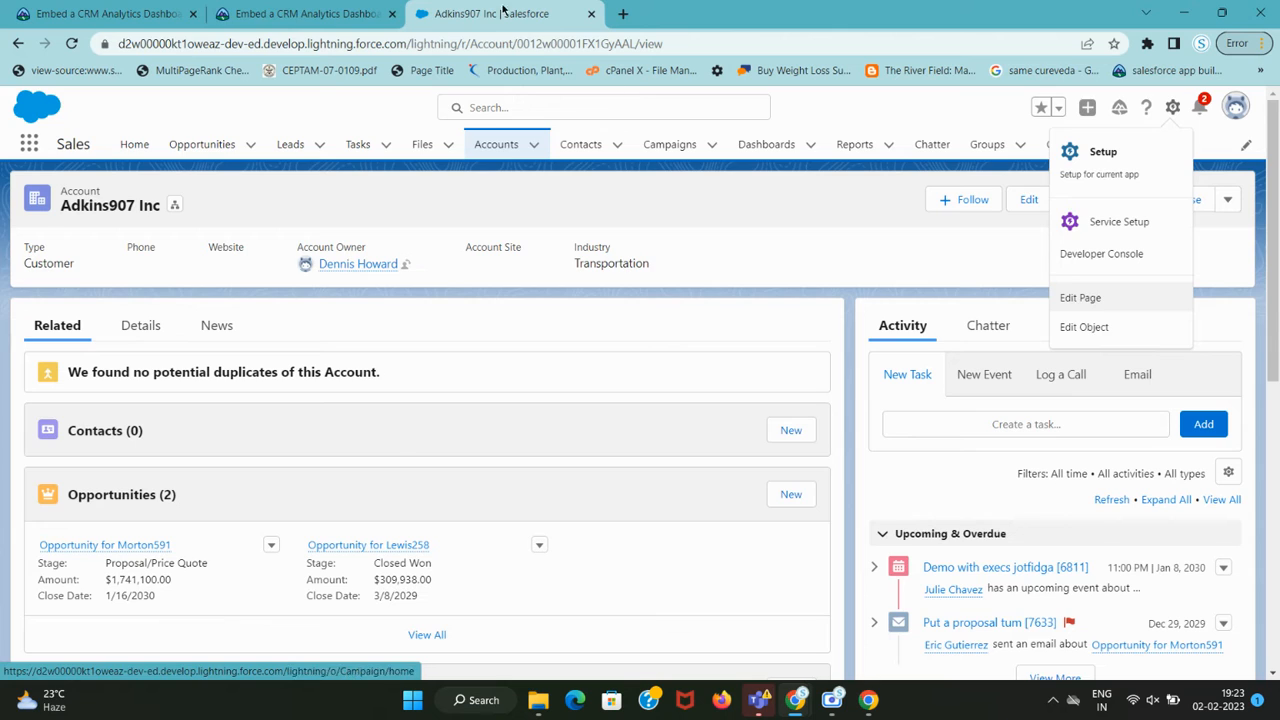
Recheck the setup instruction in Trailhead and open the Adkins907 Inc account page for editing with Edit Page
left_click(310, 14)
left_click_drag(339, 300, 548, 300)
key("ctrl+Tab")
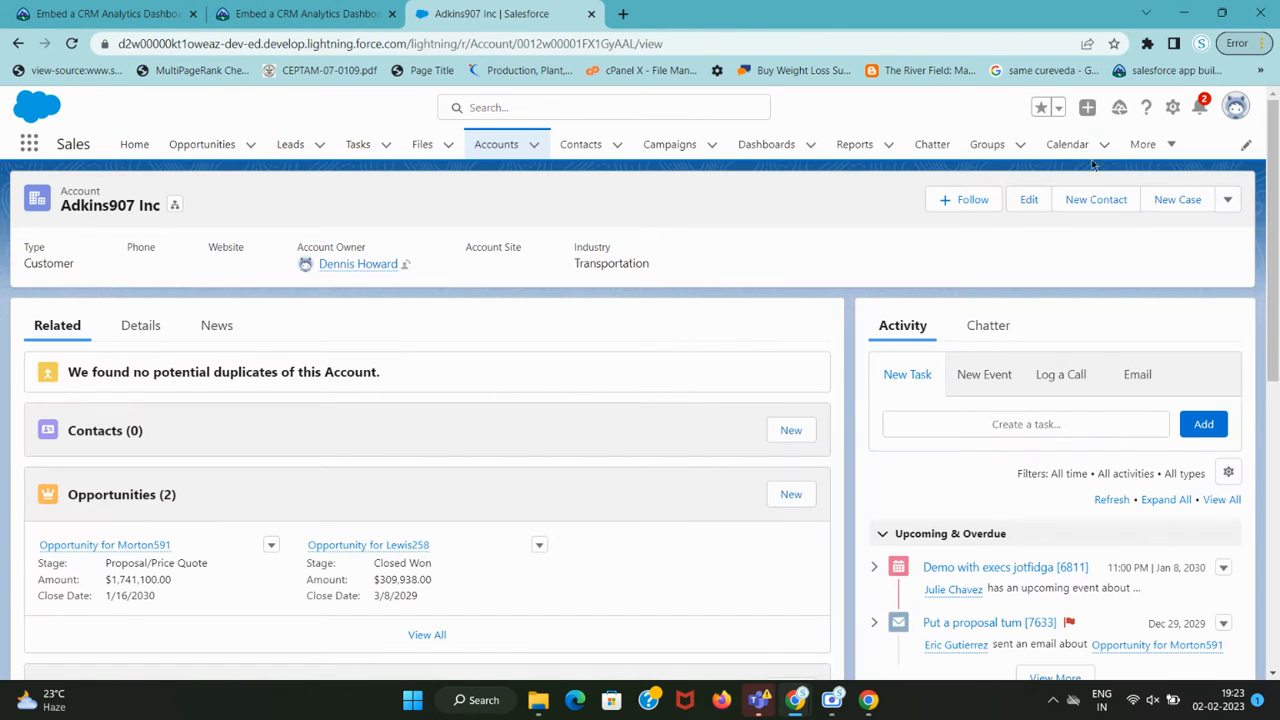
left_click(1172, 108)
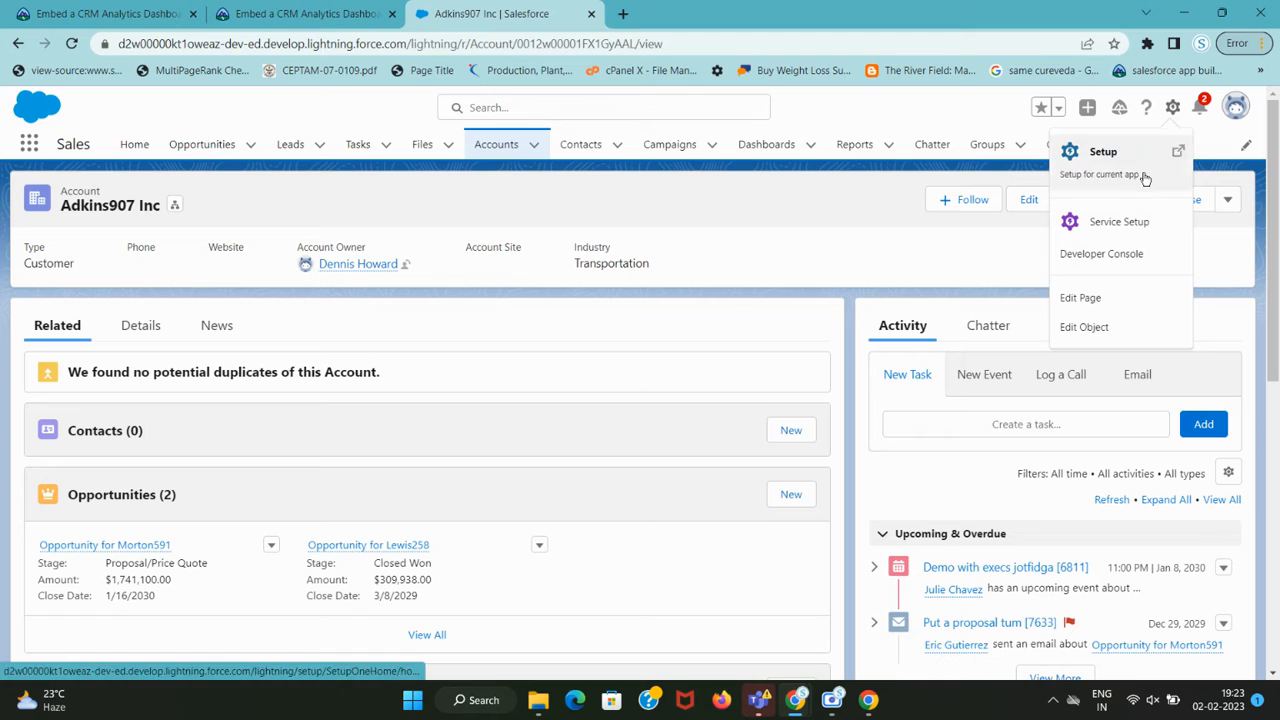
left_click(1095, 297)
Review the Trailhead instructions for placing the CRM Analytics Dashboard component below the Account highlights panel
left_click(358, 12)
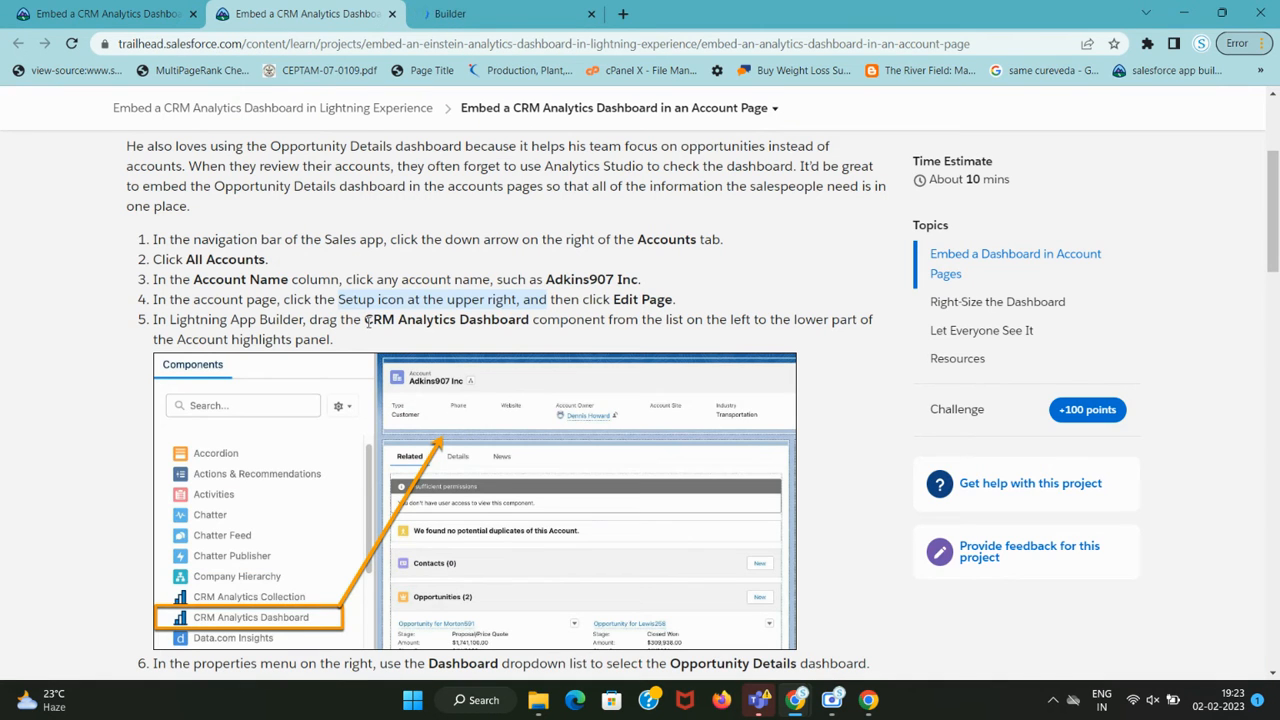
left_click_drag(364, 320, 549, 320)
scroll(549, 329, "down", 2)
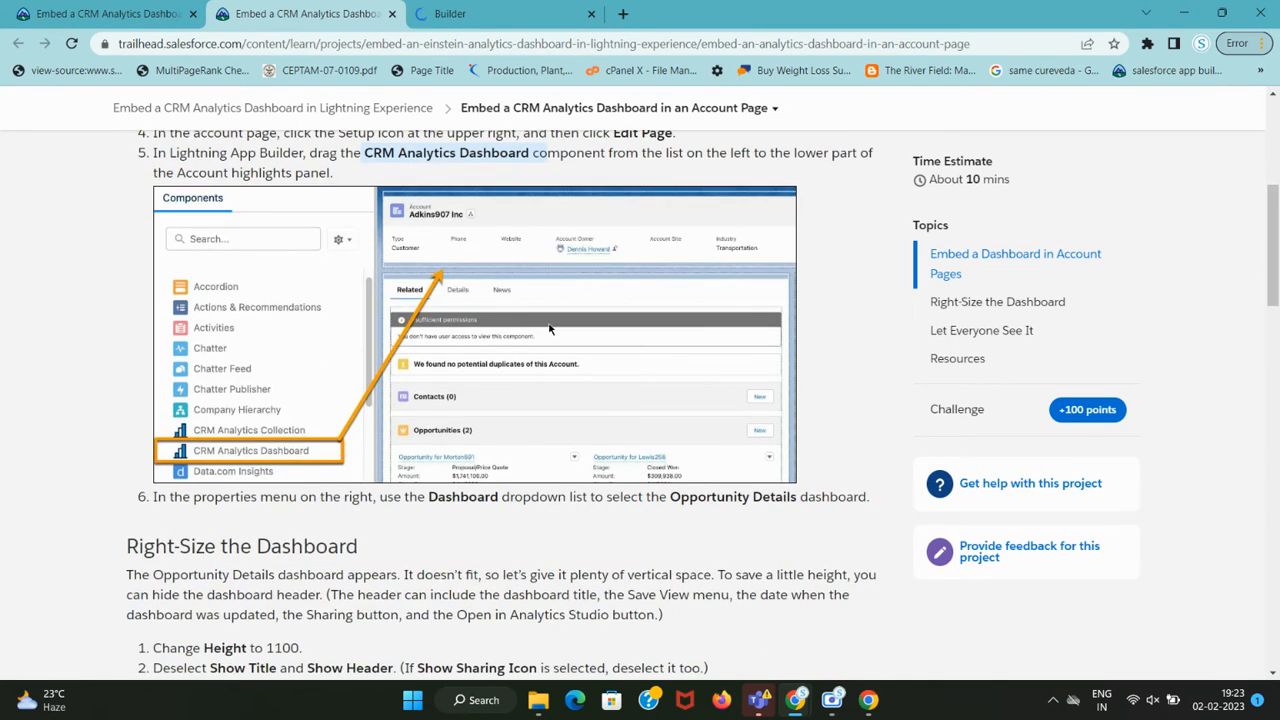
key("ctrl+Tab")
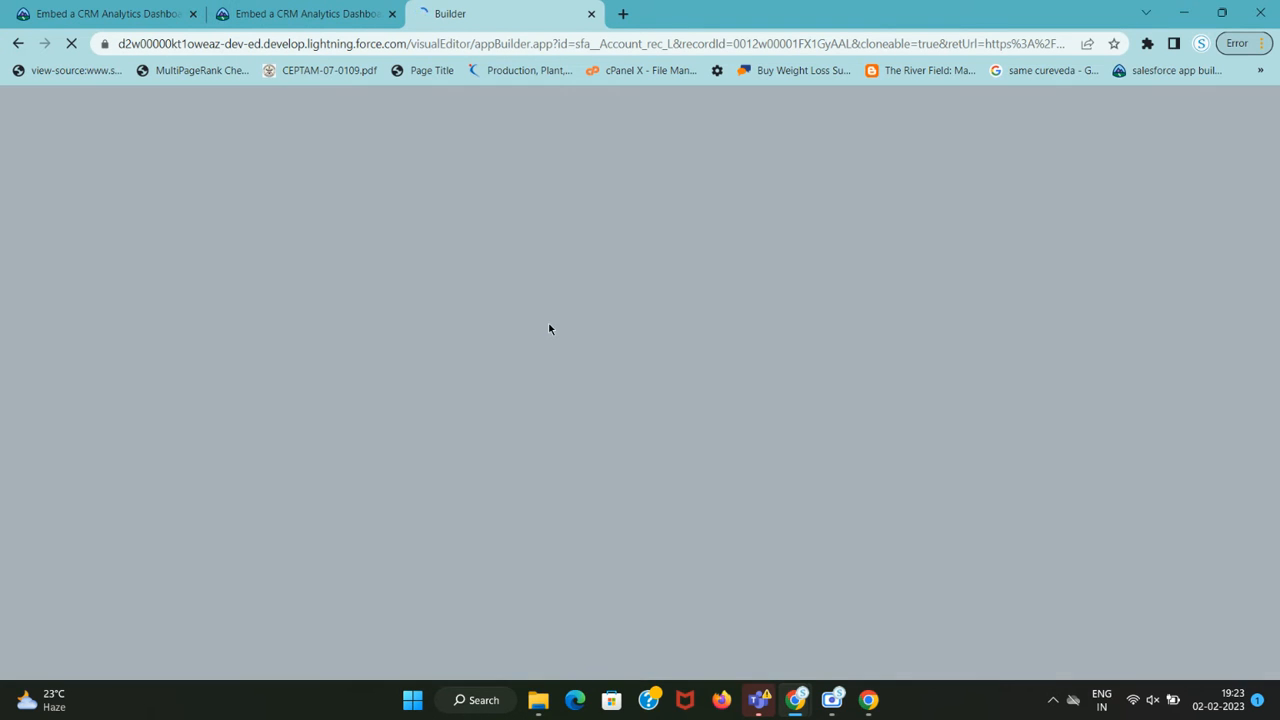
left_click(330, 13)
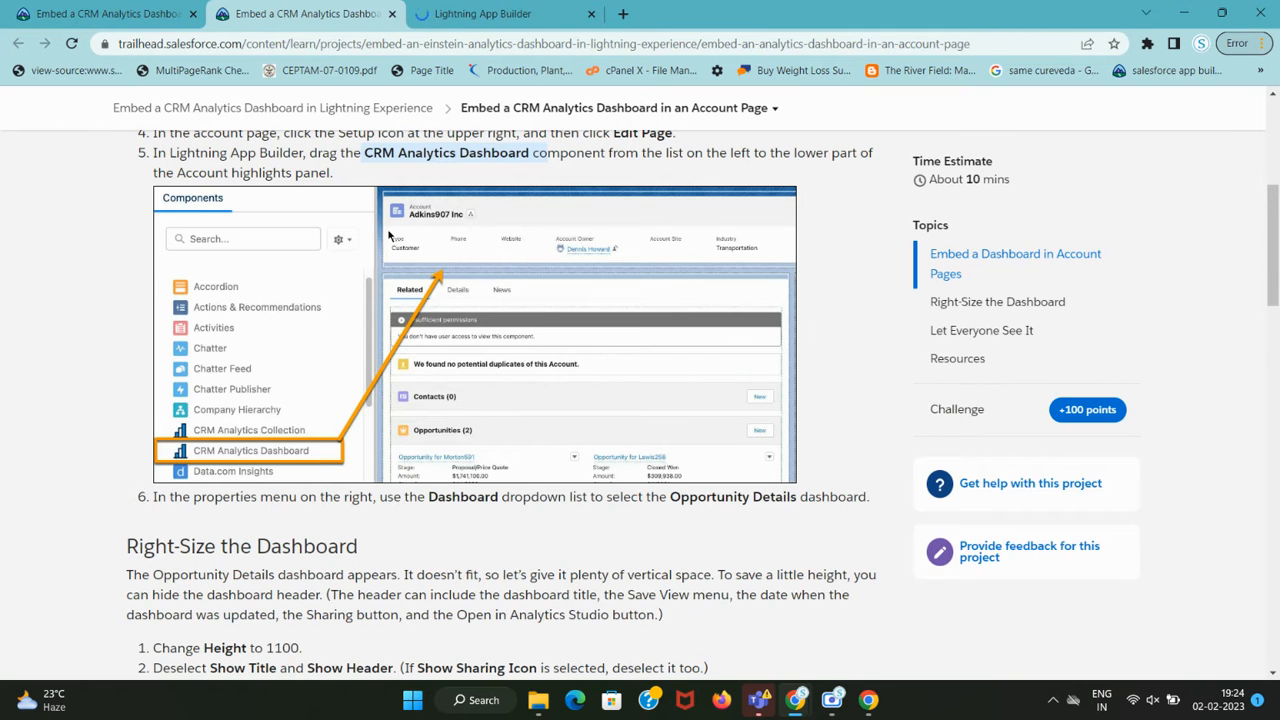
Copy the CRM Analytics Dashboard component name from Trailhead, find it in Lightning App Builder and dismiss the walkthrough tip
left_click_drag(363, 153, 530, 153)
key("ctrl+c")
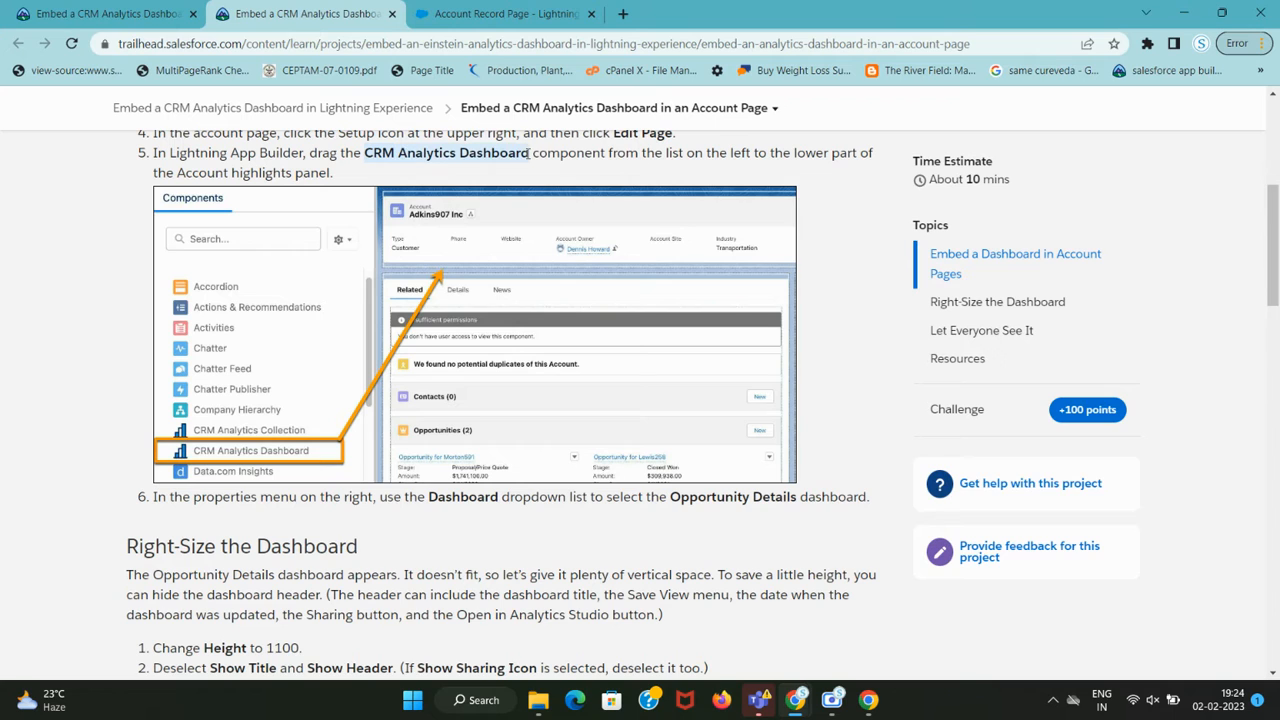
left_click(466, 8)
key("ctrl+f")
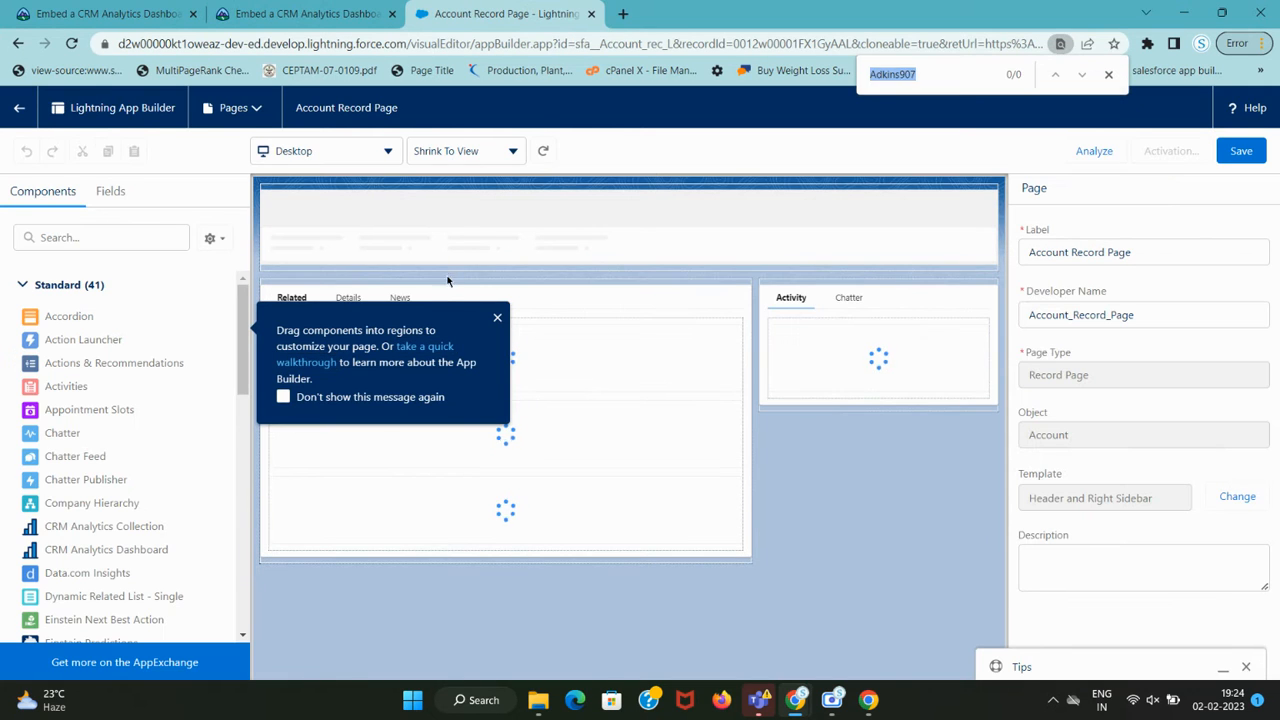
key("ctrl+v")
left_click(497, 316)
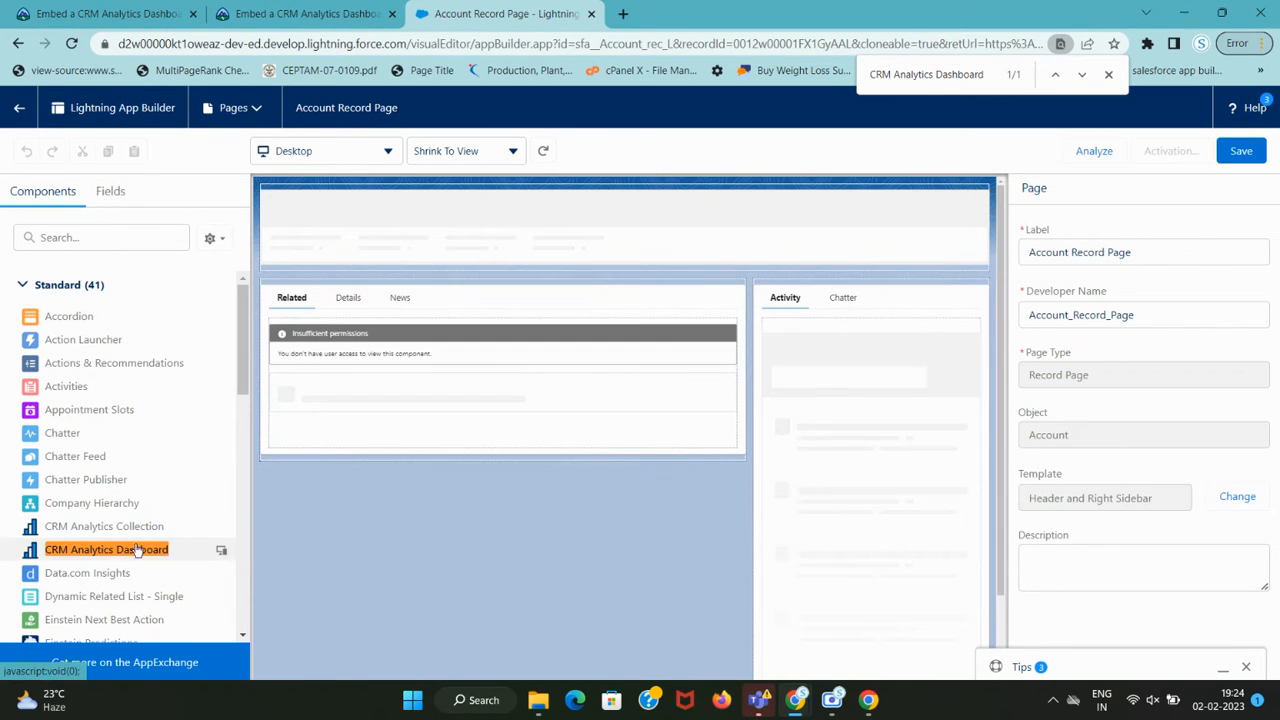
Place the CRM Analytics Dashboard component between the Account highlights panel and the Related tabs, and dismiss the Important Changes message
left_click_drag(113, 558, 346, 291)
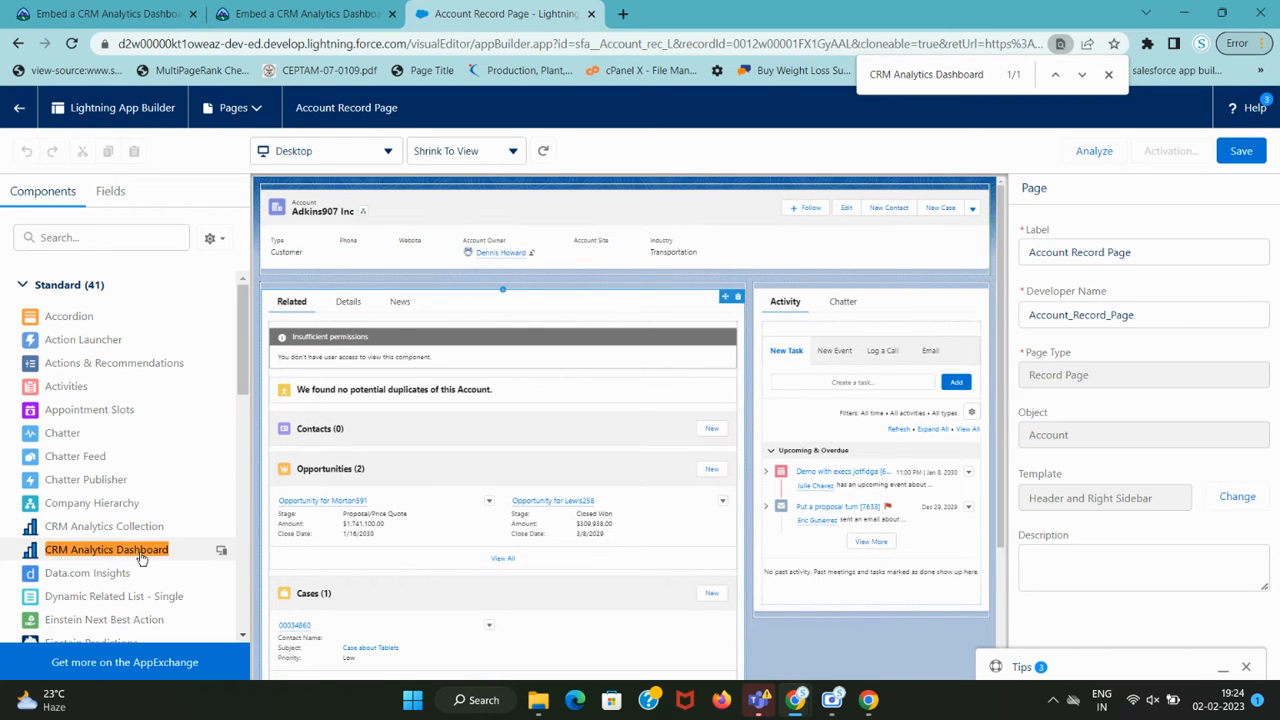
left_click_drag(125, 556, 315, 286)
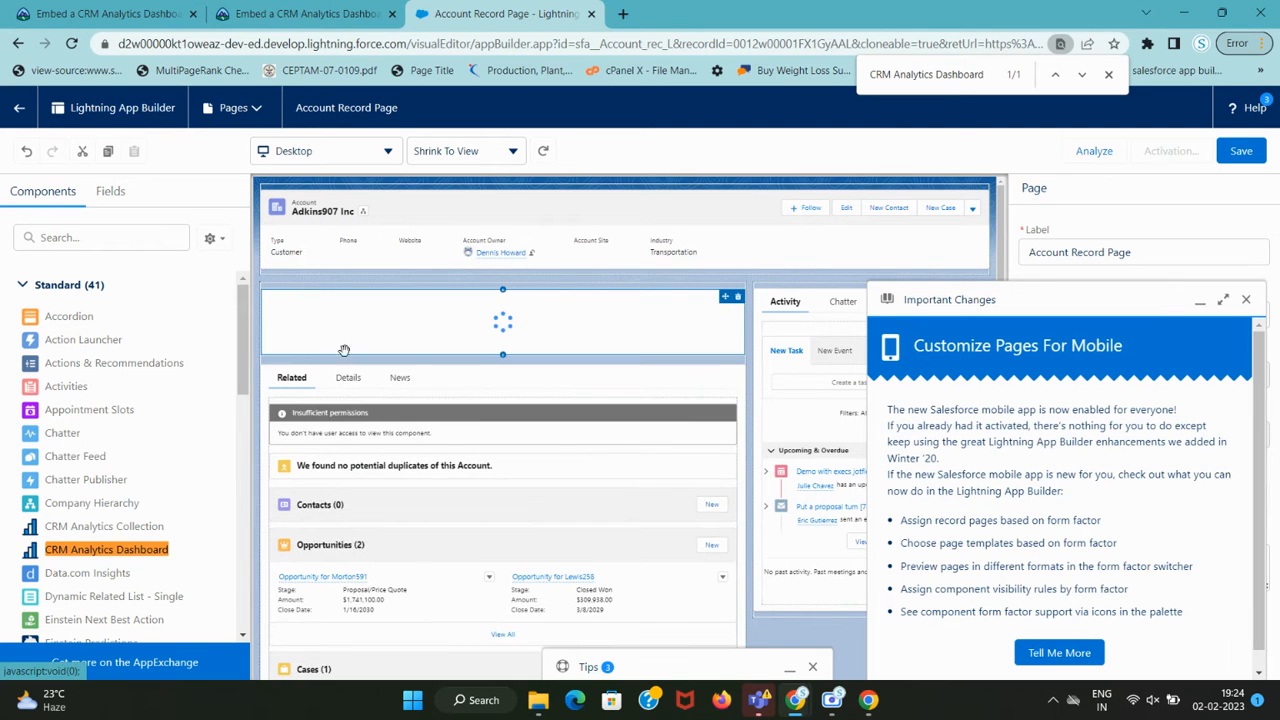
left_click(1245, 299)
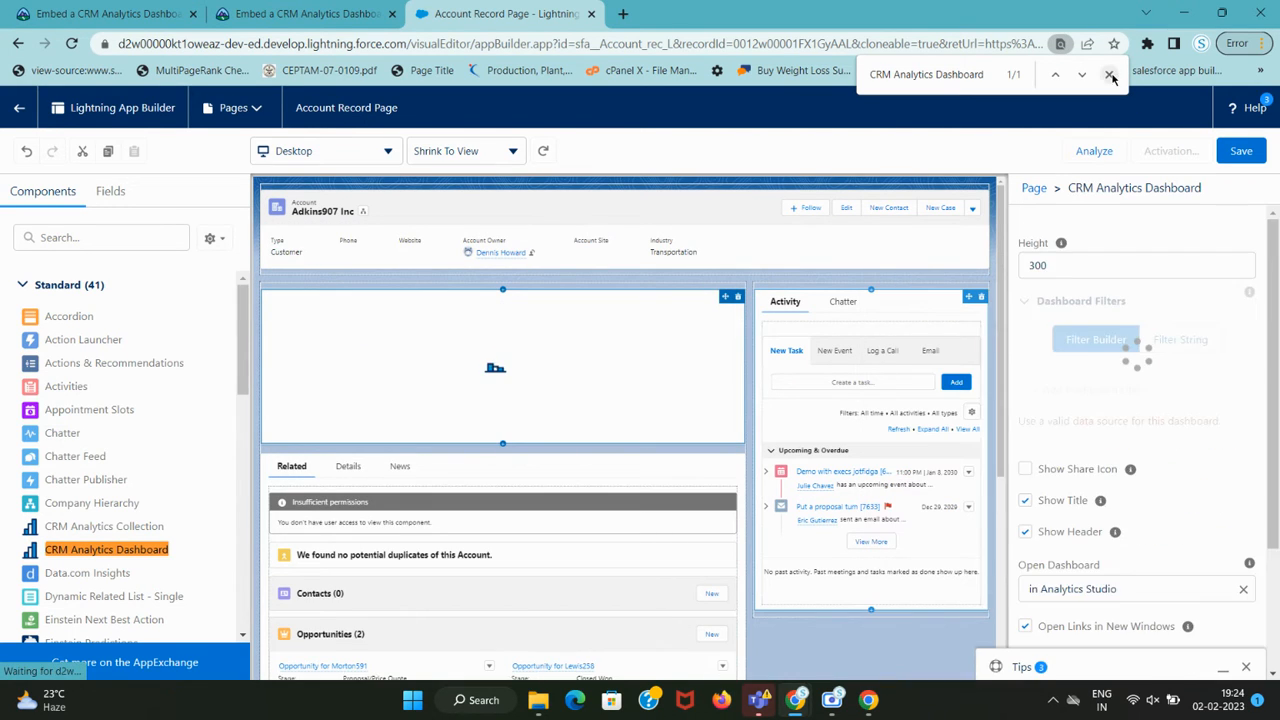
Following the Trailhead instruction, set the embedded component's dashboard to Opportunity Details
left_click(370, 14)
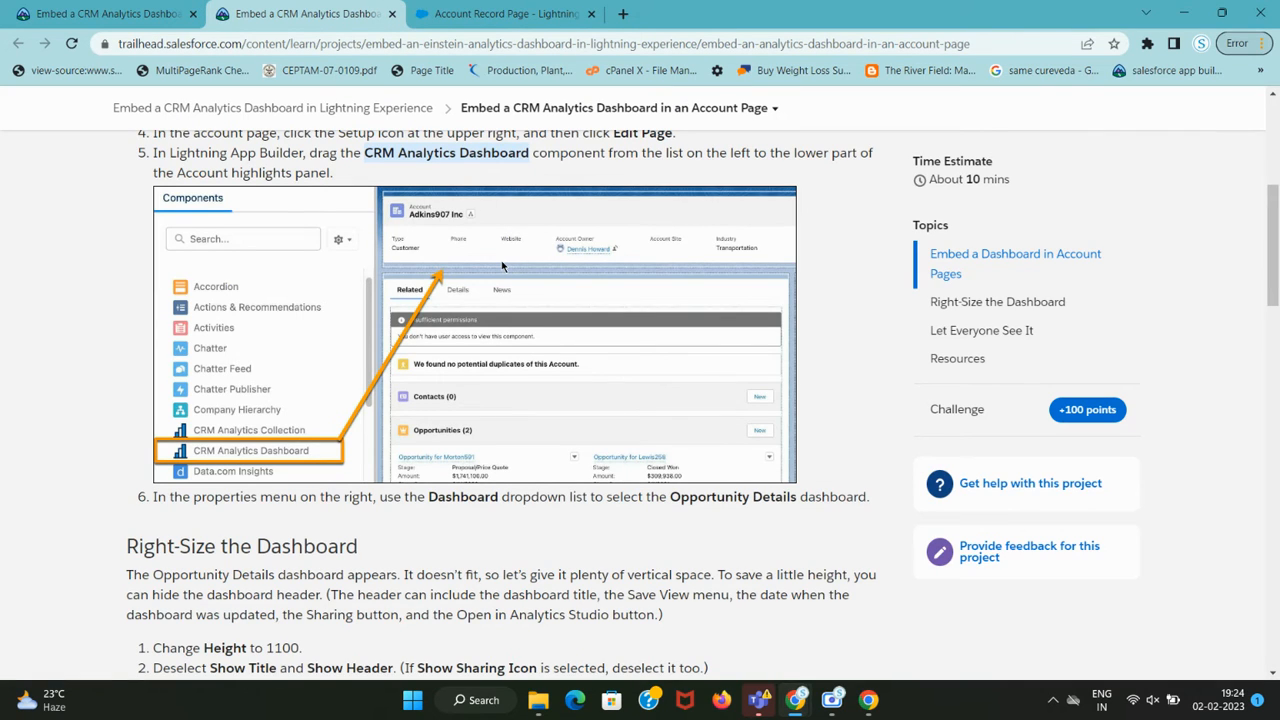
scroll(502, 265, "down", 3)
left_click_drag(426, 250, 498, 247)
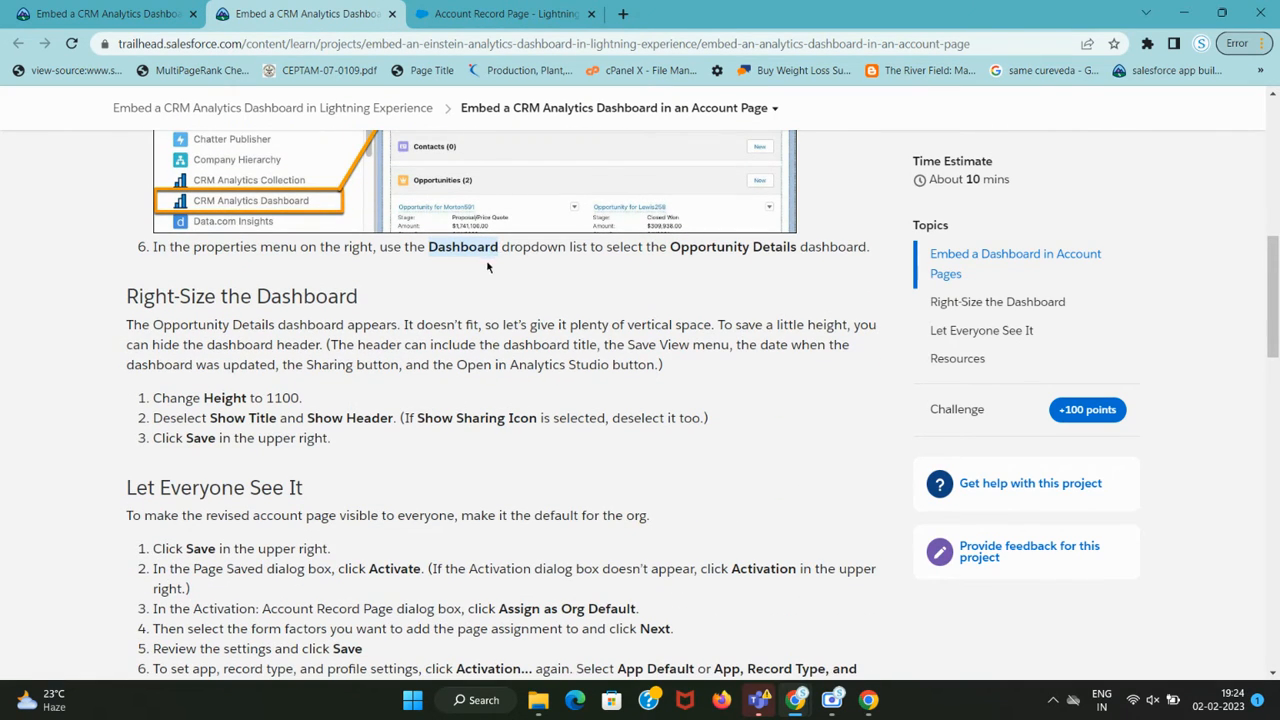
left_click(454, 10)
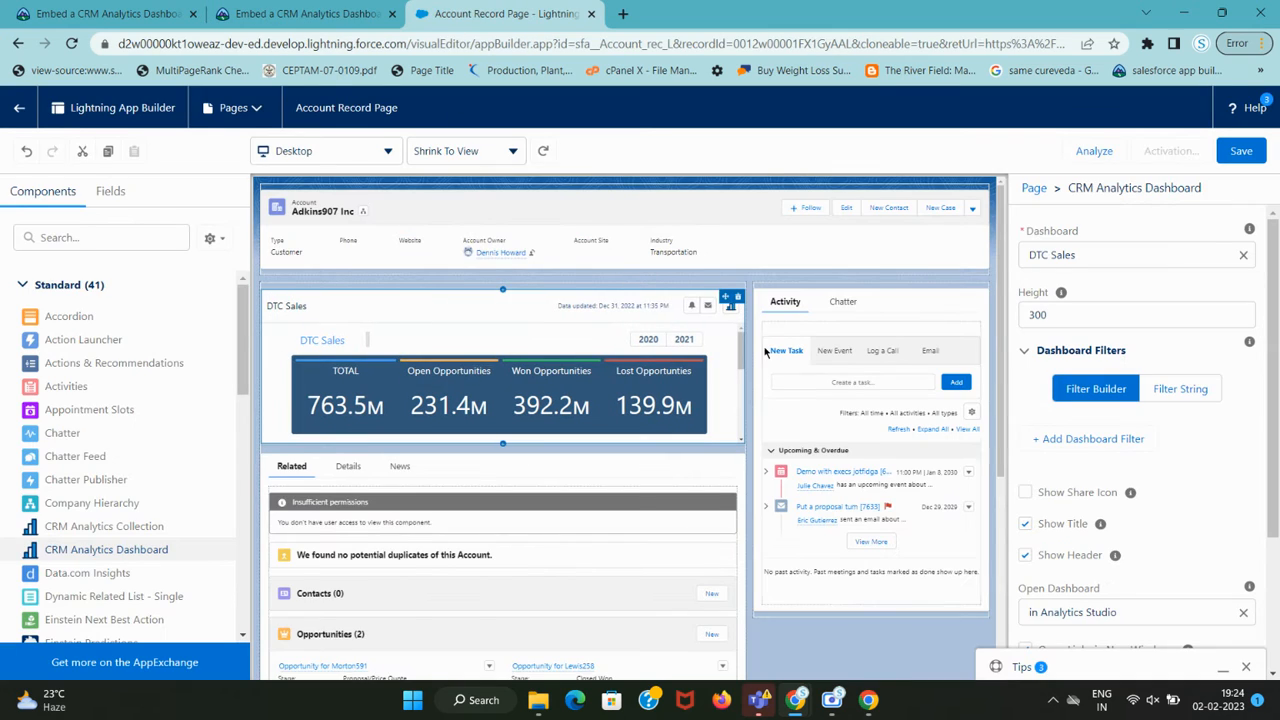
left_click(312, 10)
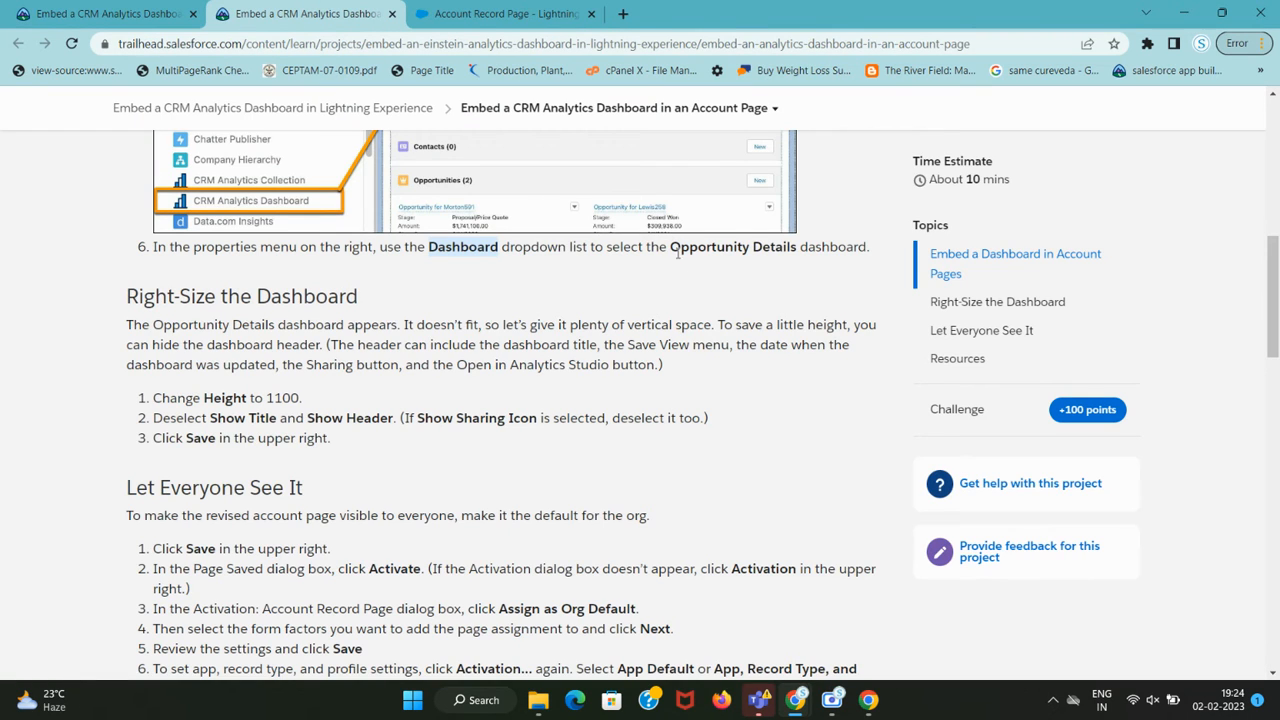
left_click_drag(662, 246, 797, 254)
left_click(797, 254)
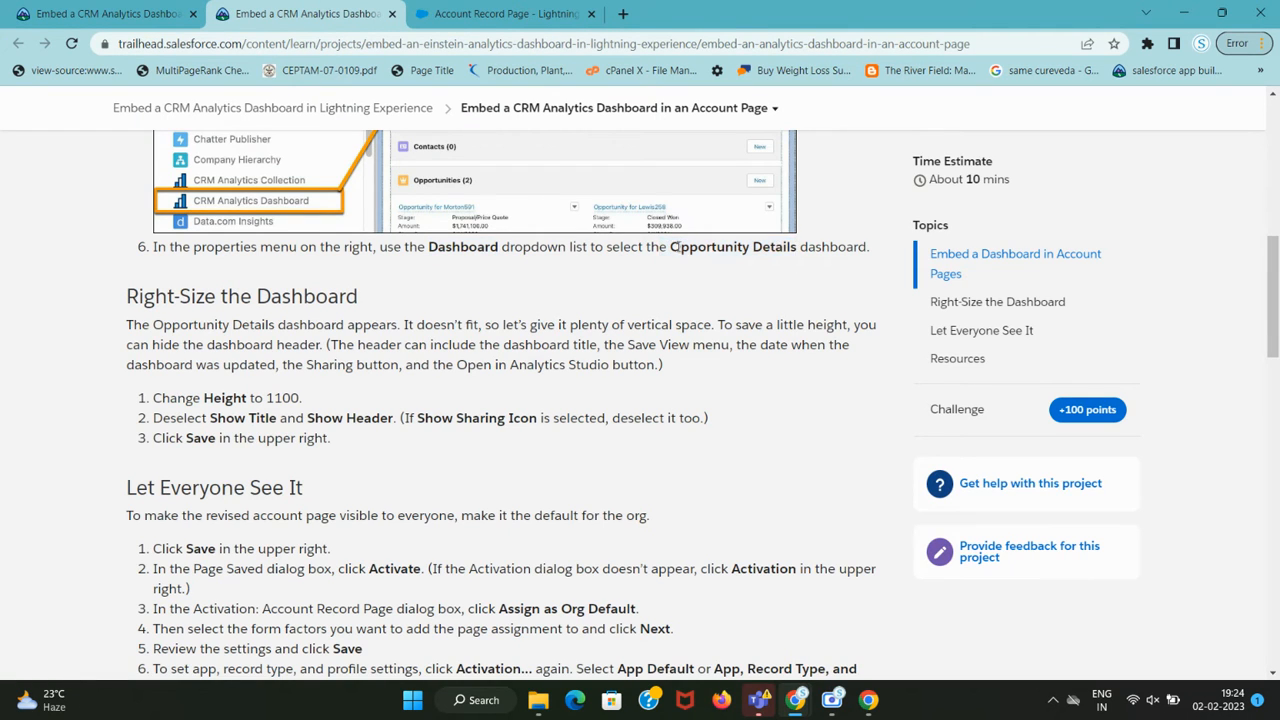
left_click_drag(672, 246, 787, 246)
key("ctrl+c")
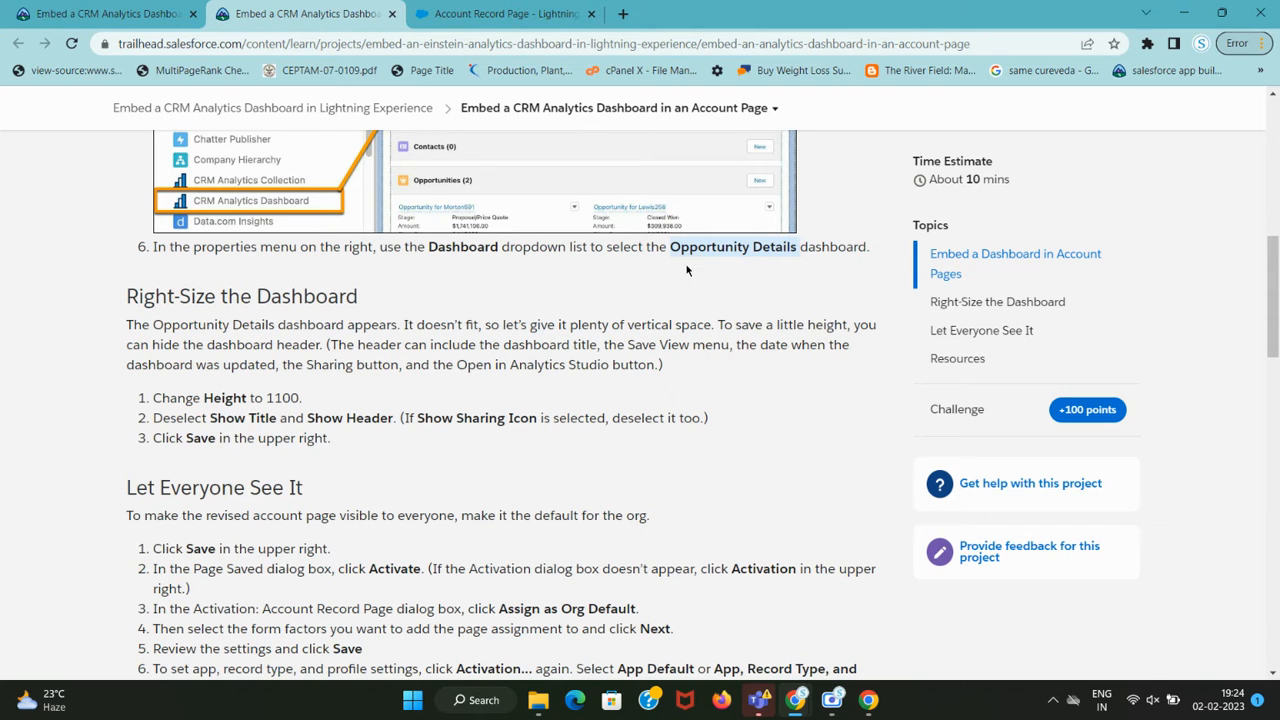
left_click(478, 8)
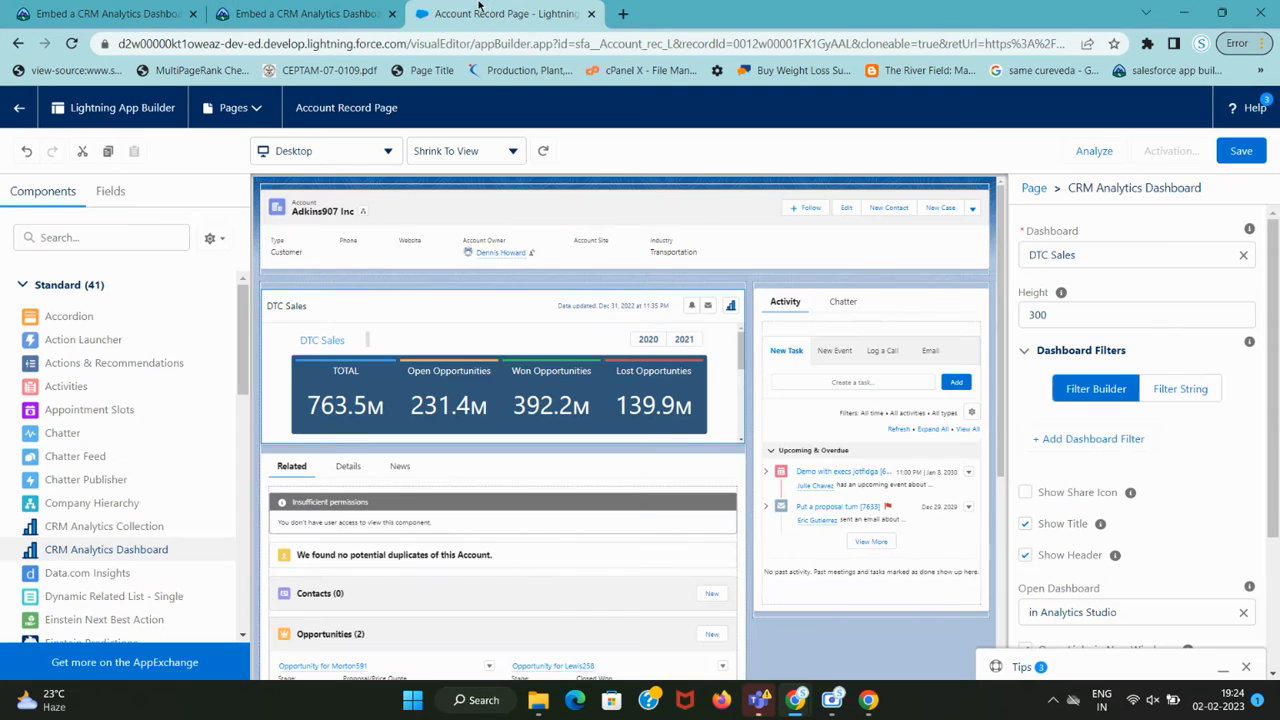
left_click(1158, 256)
key("ctrl+v")
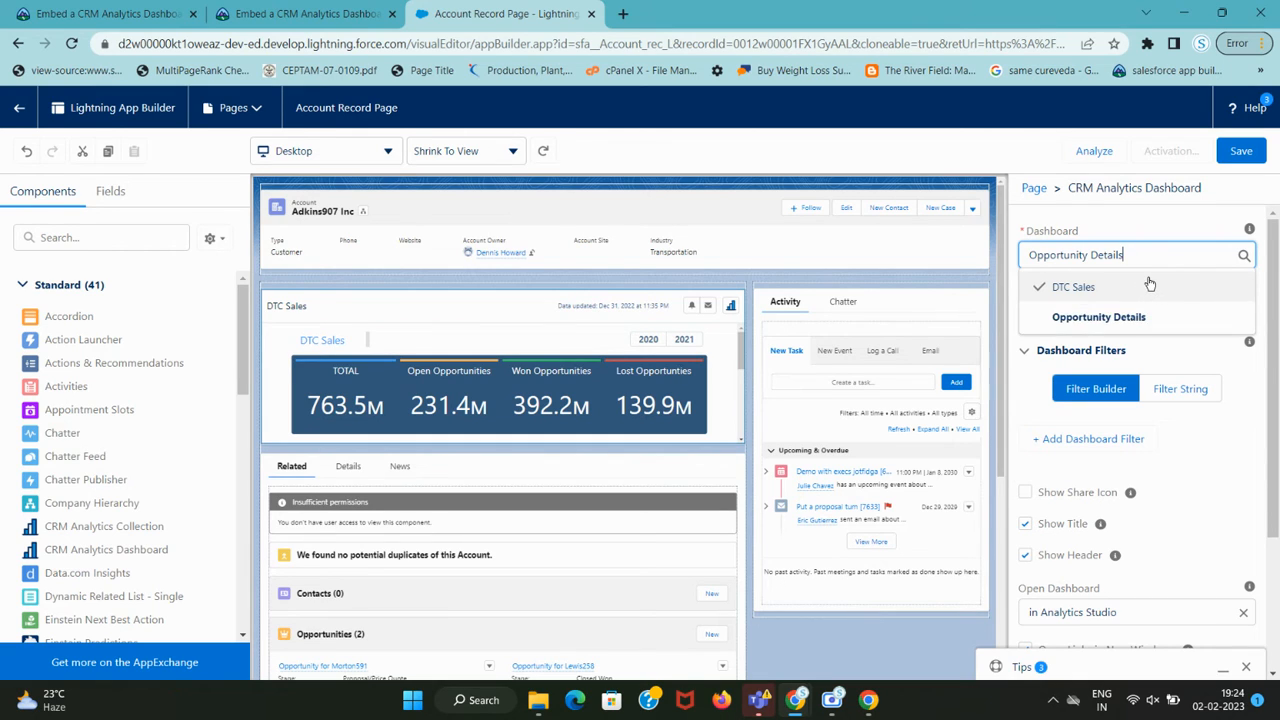
left_click(1138, 311)
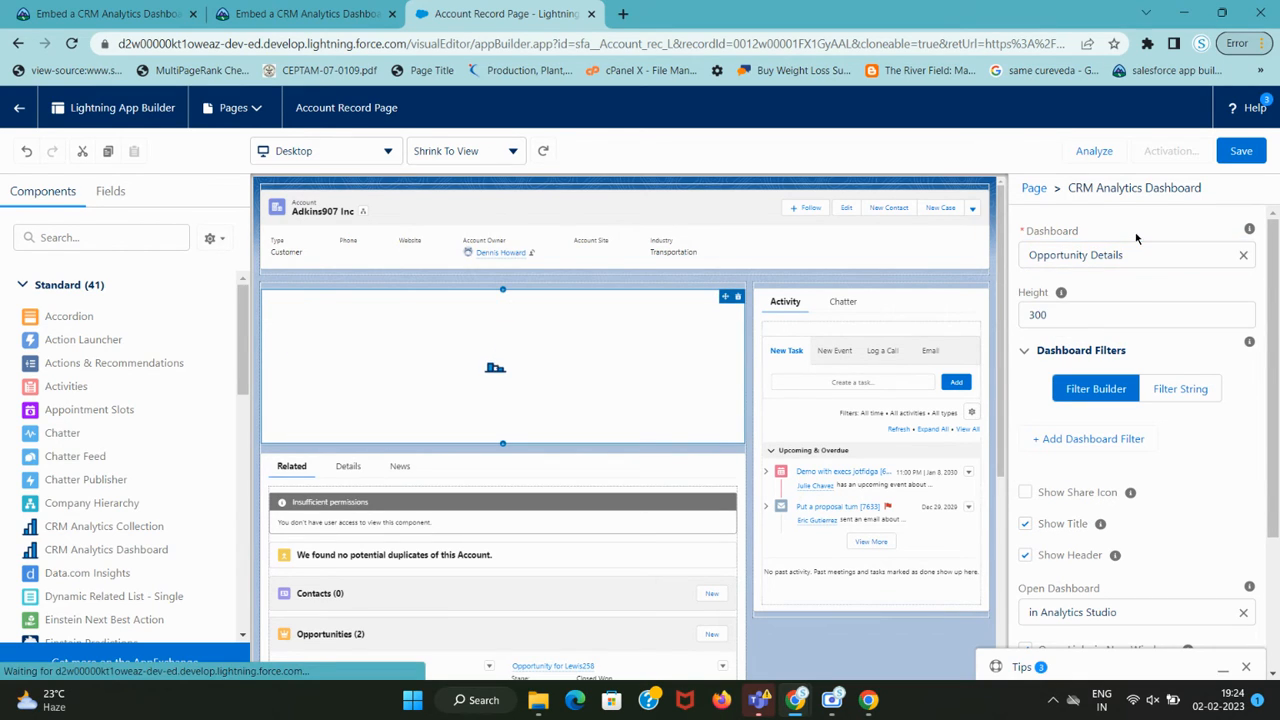
Copy the height value from the Trailhead instructions and set the dashboard component's height to 1100
key("ctrl+shift+Tab")
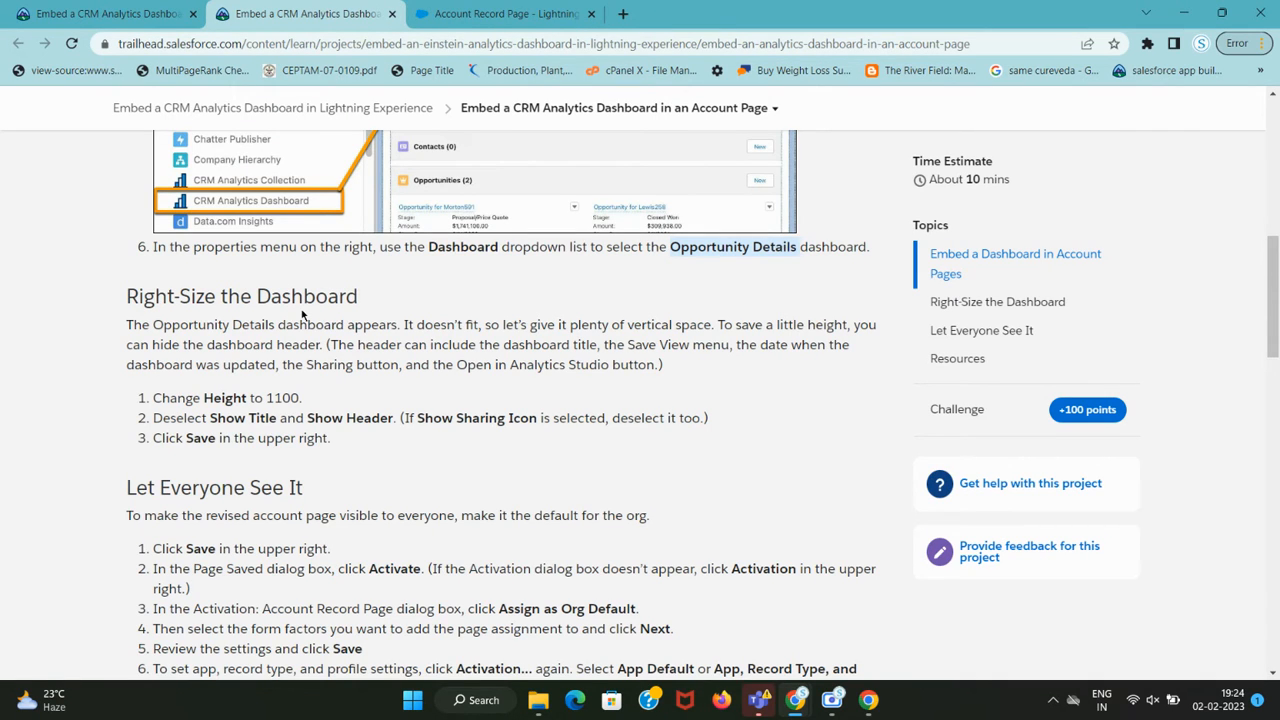
key("ctrl+Tab")
key("ctrl+shift+Tab")
double_click(287, 397)
key("ctrl+c")
key("ctrl+Tab")
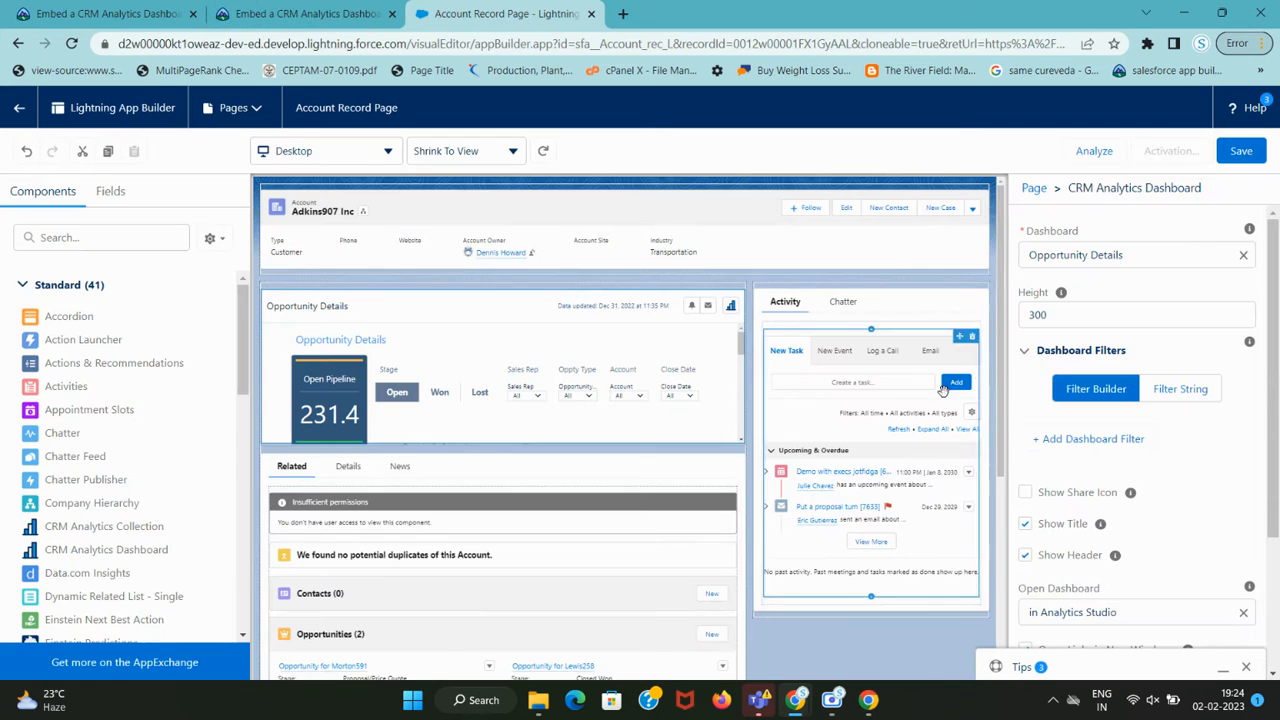
double_click(1089, 320)
key("ctrl+v")
left_click(1115, 295)
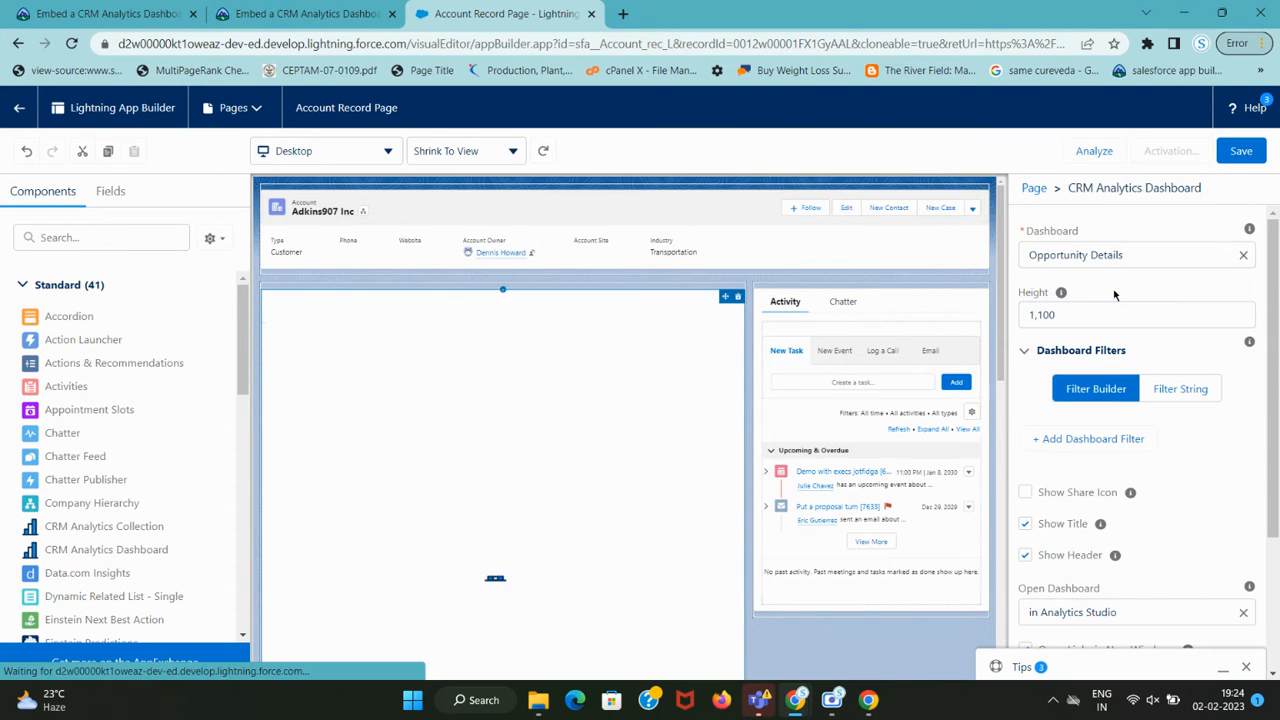
Turn off Show Title and Show Header for the dashboard component, as Trailhead instructs
key("ctrl+shift+Tab")
left_click_drag(212, 419, 283, 419)
key("ctrl+Tab")
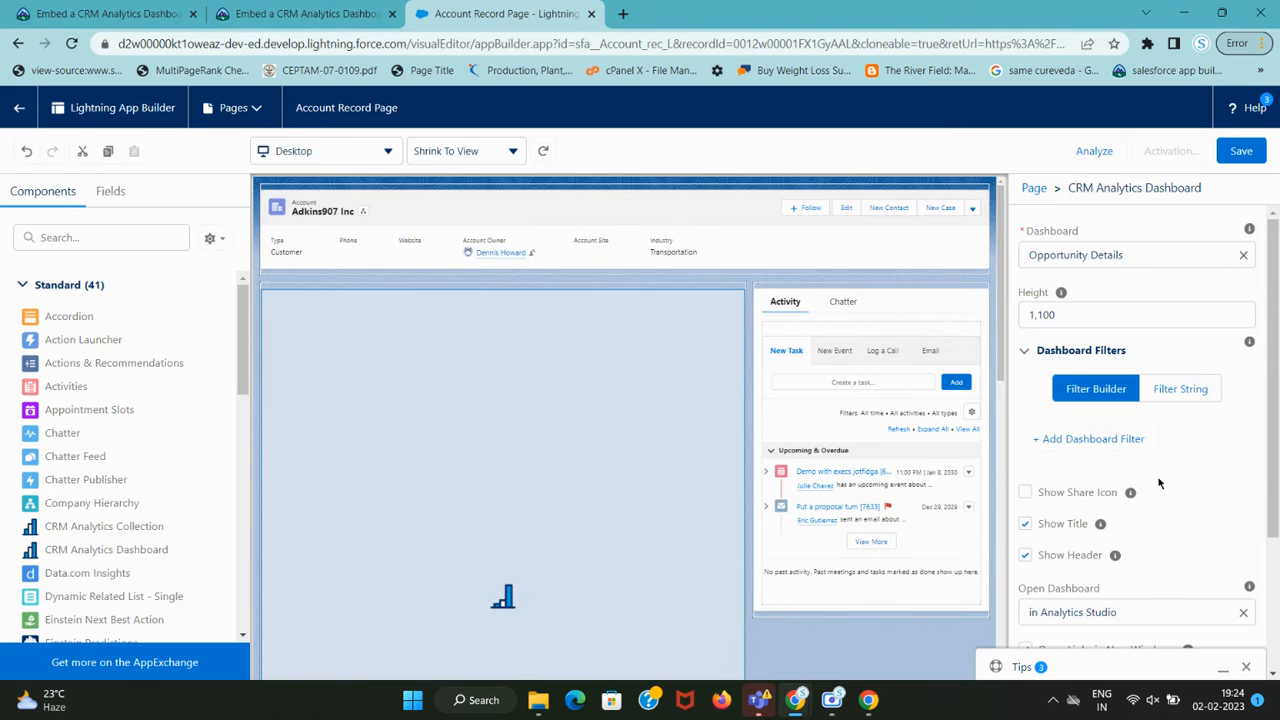
left_click(1045, 447)
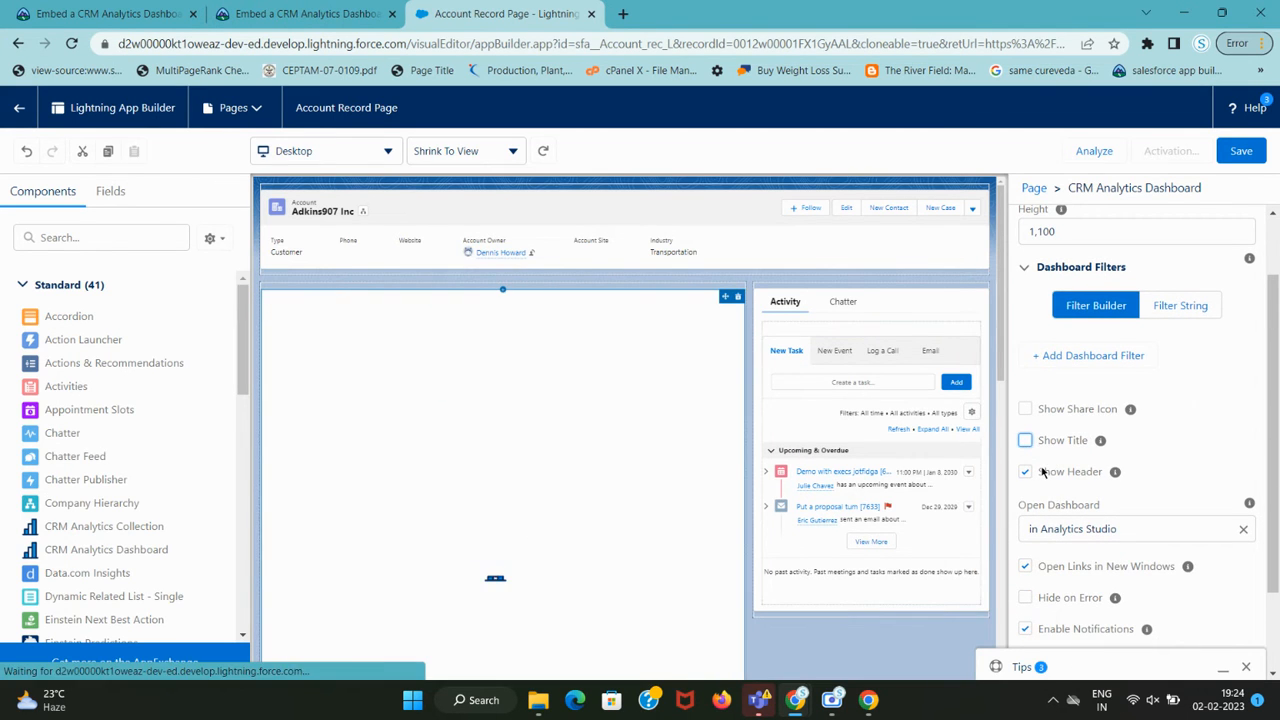
key("ctrl+shift+Tab")
key("ctrl+Tab")
left_click(1025, 471)
Check the save instruction in Trailhead and save the Account Record Page in Lightning App Builder
key("ctrl+shift+Tab")
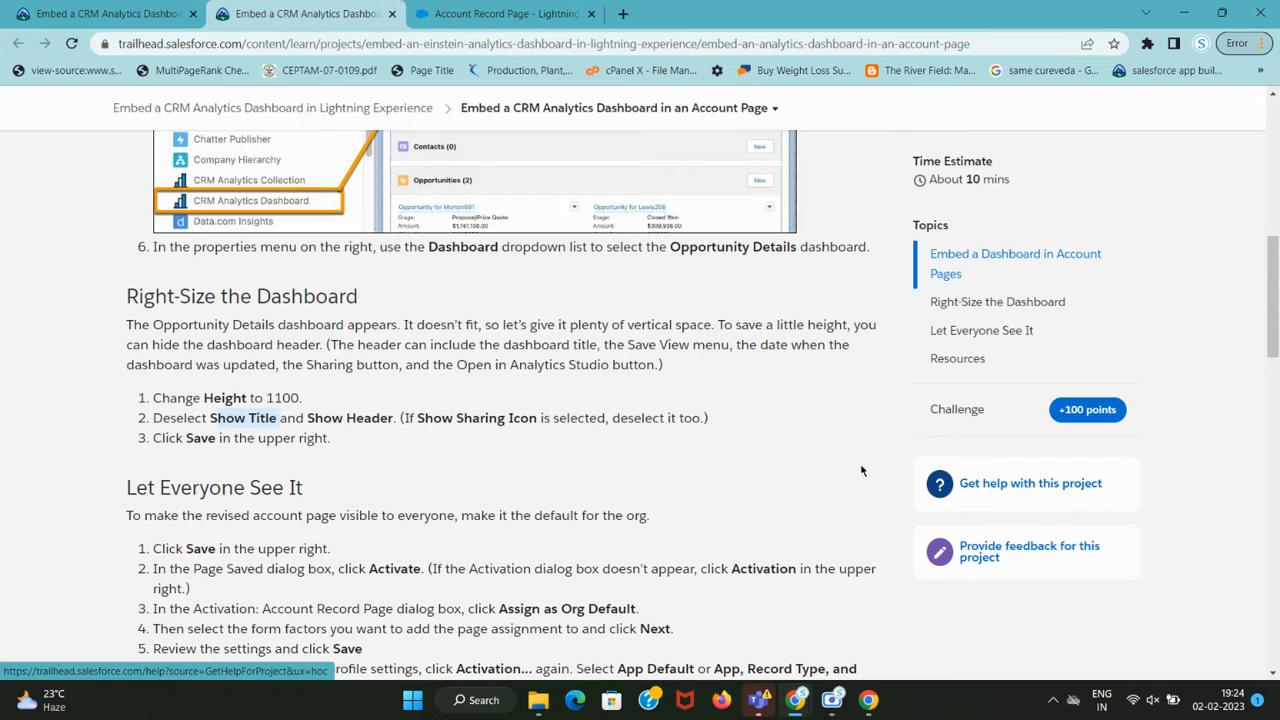
left_click_drag(178, 443, 390, 446)
key("ctrl+Tab")
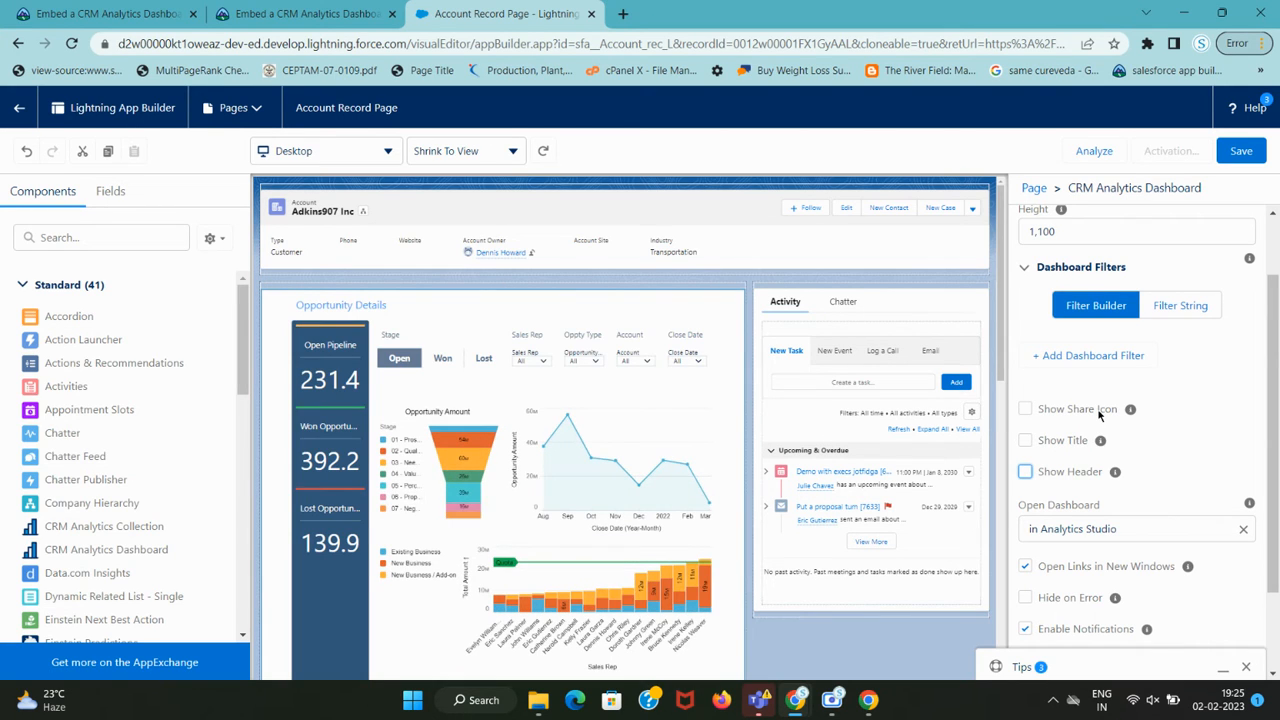
left_click(1243, 153)
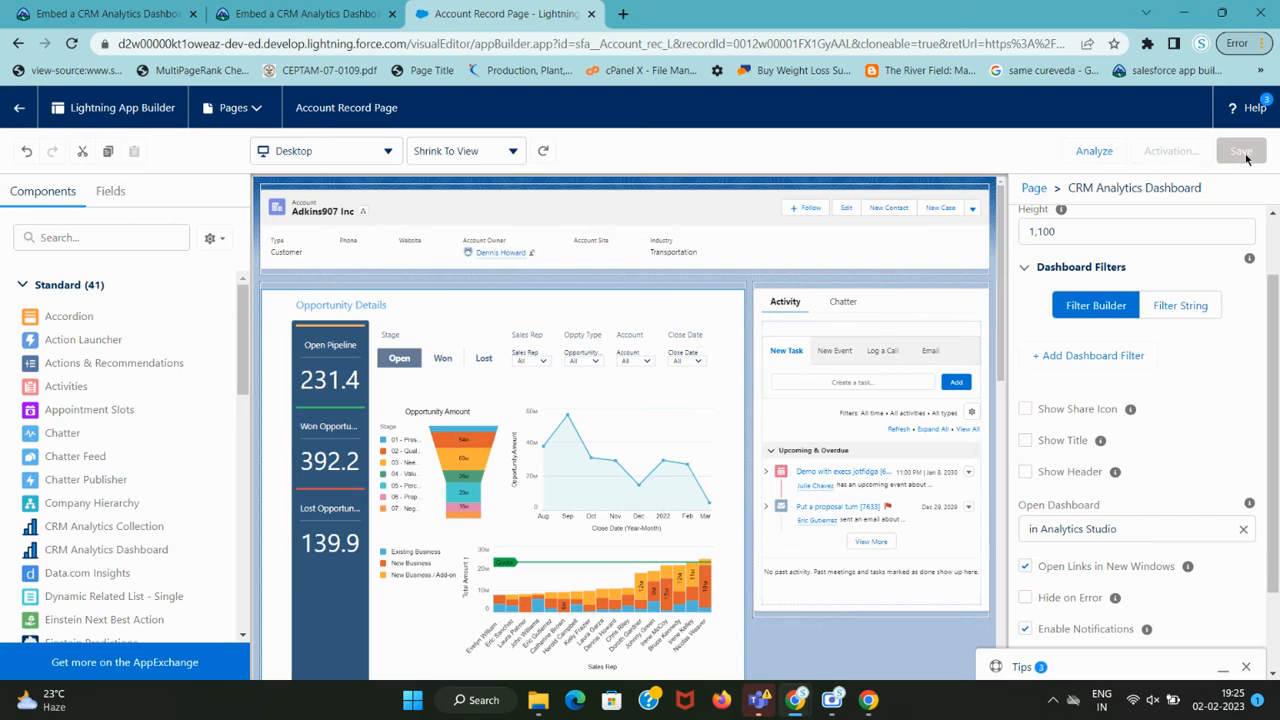
Read the Let Everyone See It instructions in Trailhead and open activation for the saved Account Record Page
key("ctrl+shift+Tab")
scroll(262, 378, "down", 2)
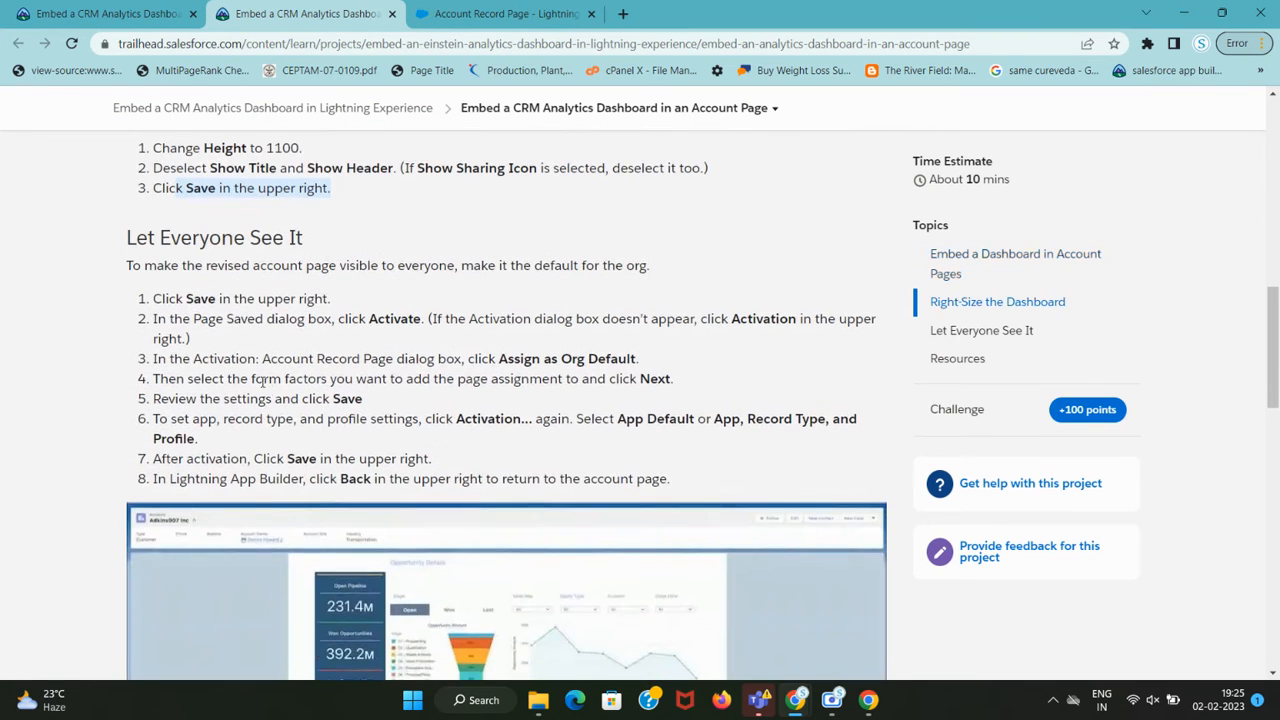
left_click_drag(185, 298, 330, 299)
key("ctrl+Tab")
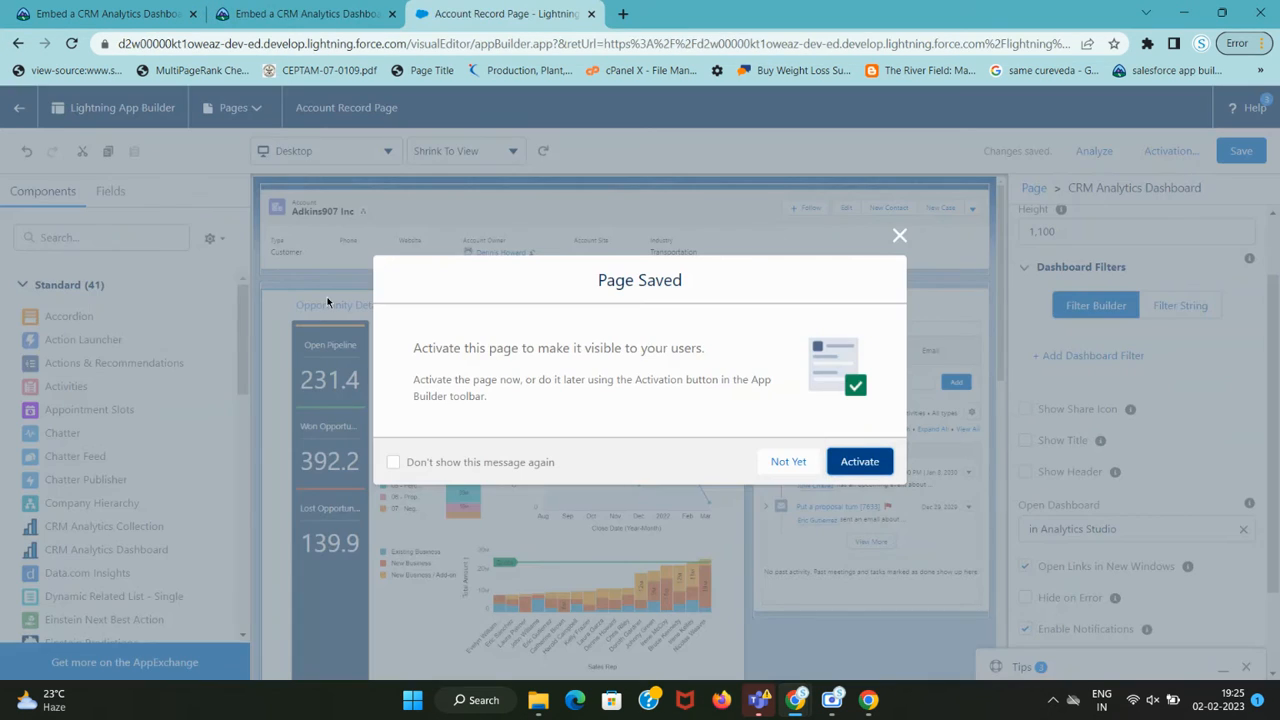
key("ctrl+shift+Tab")
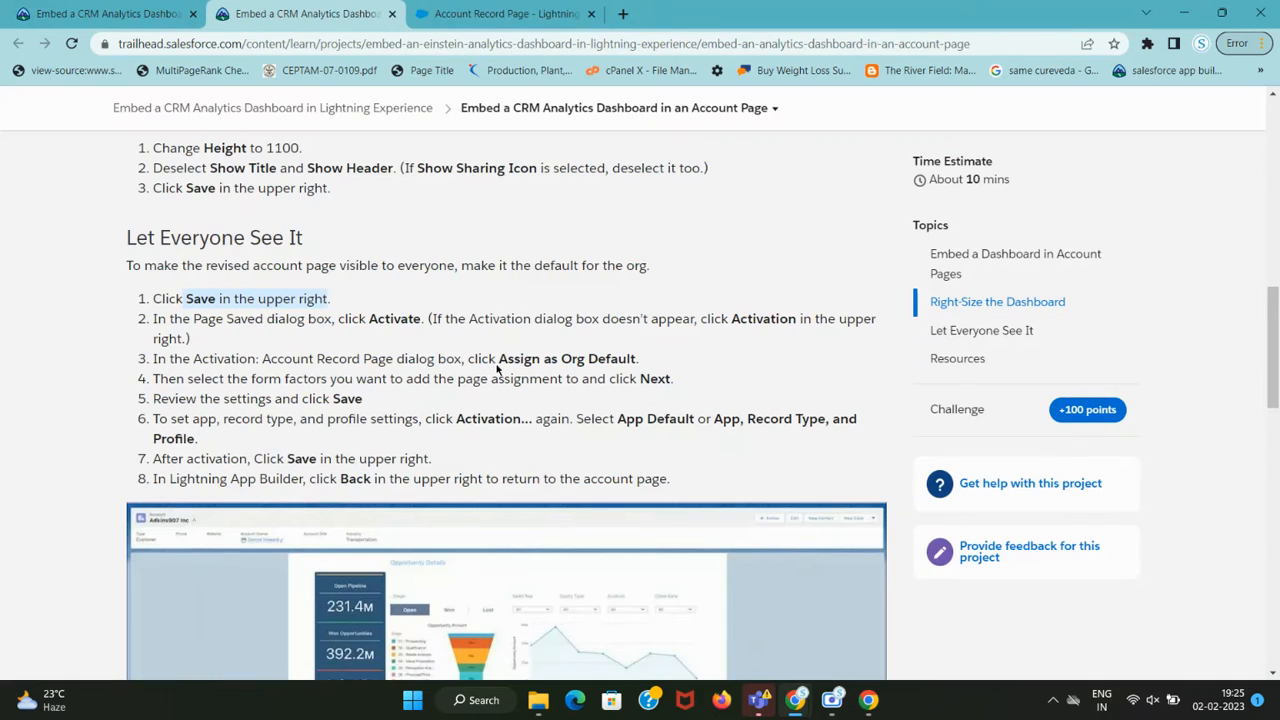
key("ctrl+Tab")
left_click(866, 466)
Check the activation instruction in Trailhead and start assigning the Account Record Page as the org default
key("ctrl+shift+Tab")
left_click_drag(258, 360, 673, 368)
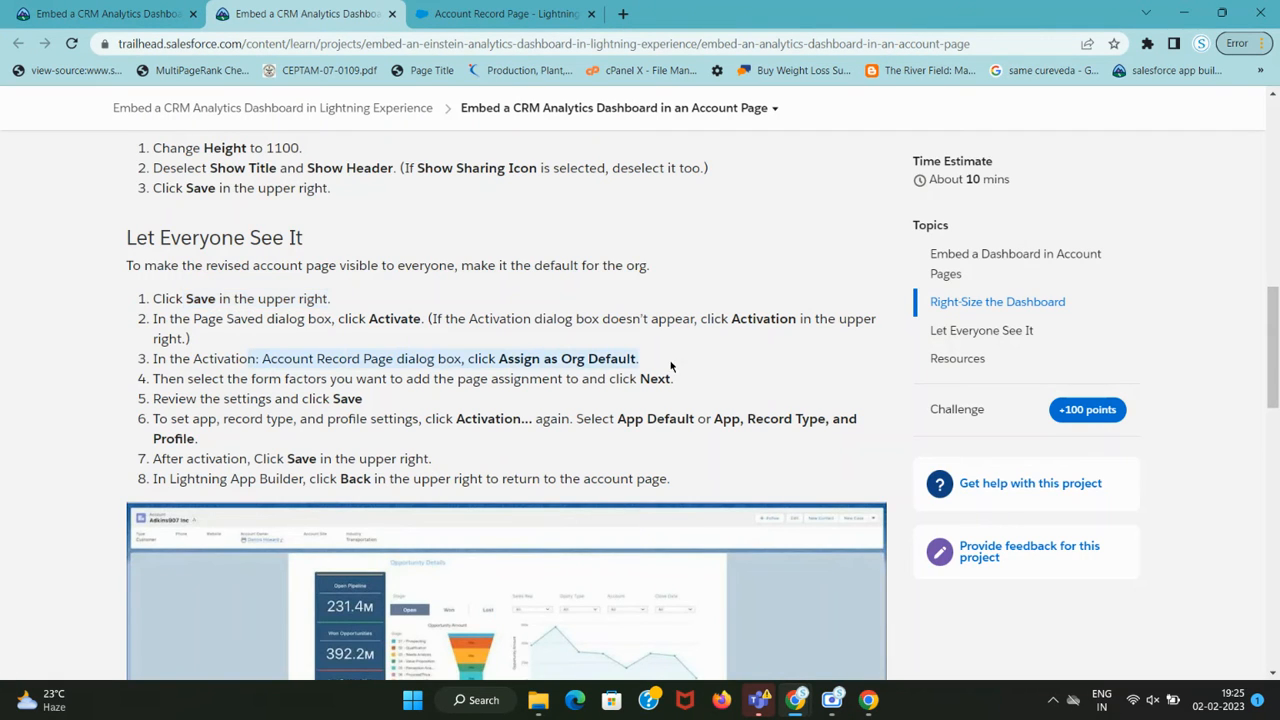
key("ctrl+Tab")
scroll(462, 465, "down", 2)
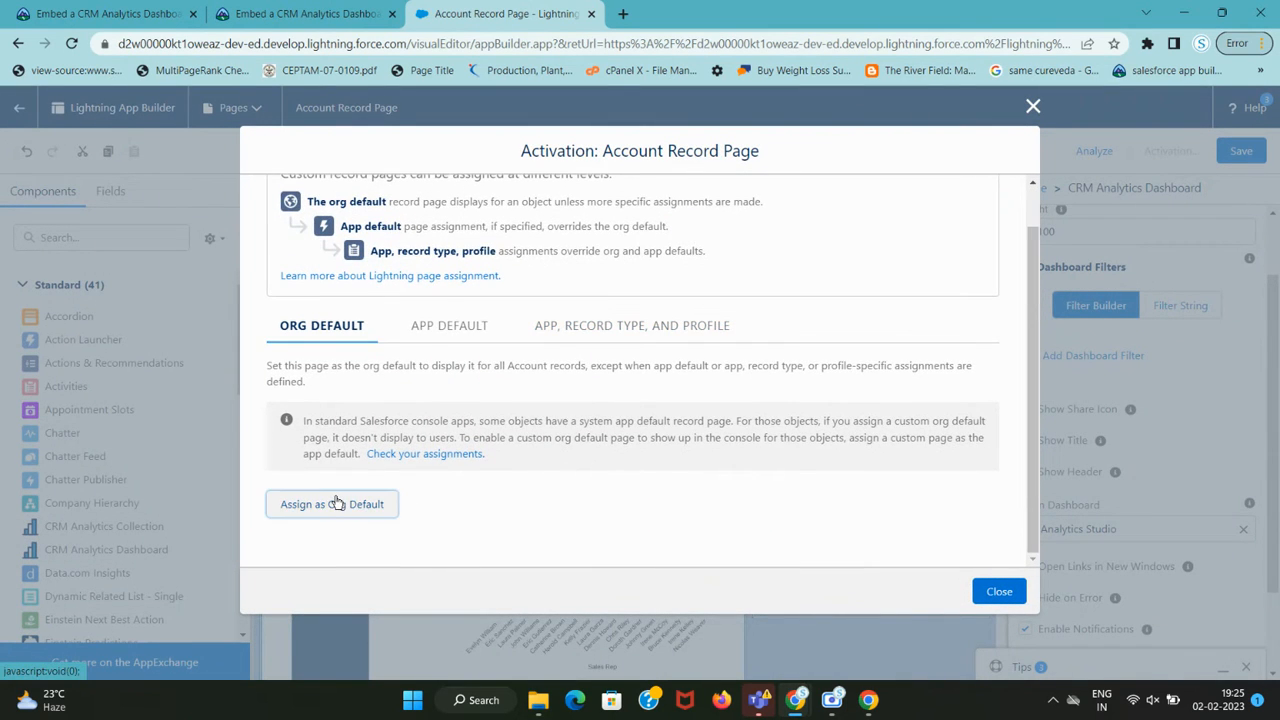
left_click(334, 505)
Read the form factor instruction in Trailhead, choose Desktop and phone for the org default page and continue to the assignment review
key("ctrl+shift+Tab")
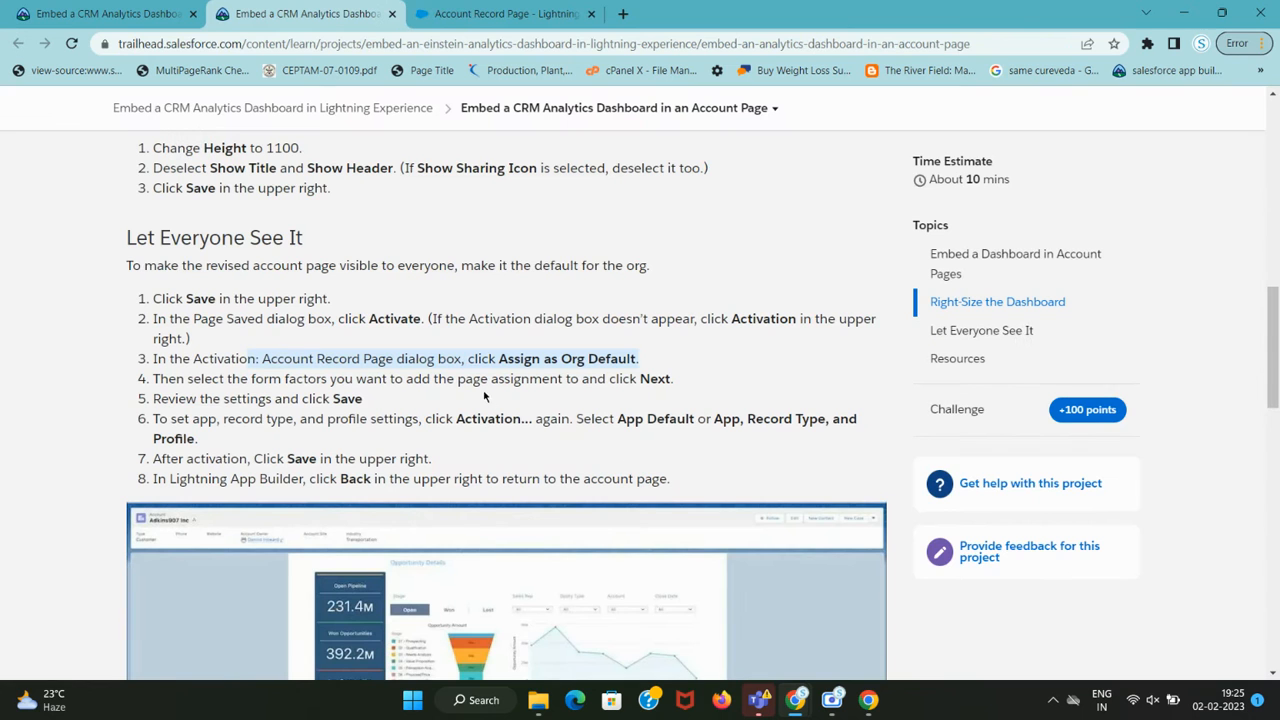
left_click_drag(326, 380, 671, 373)
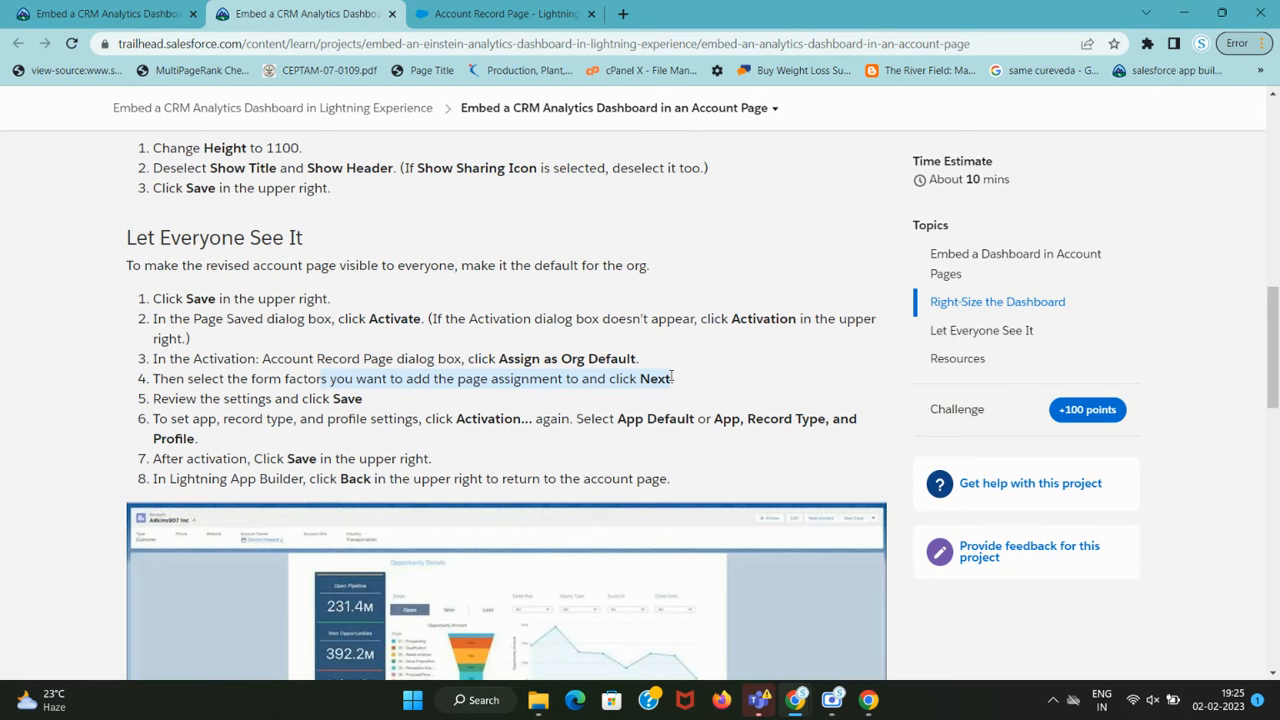
left_click_drag(686, 418, 689, 419)
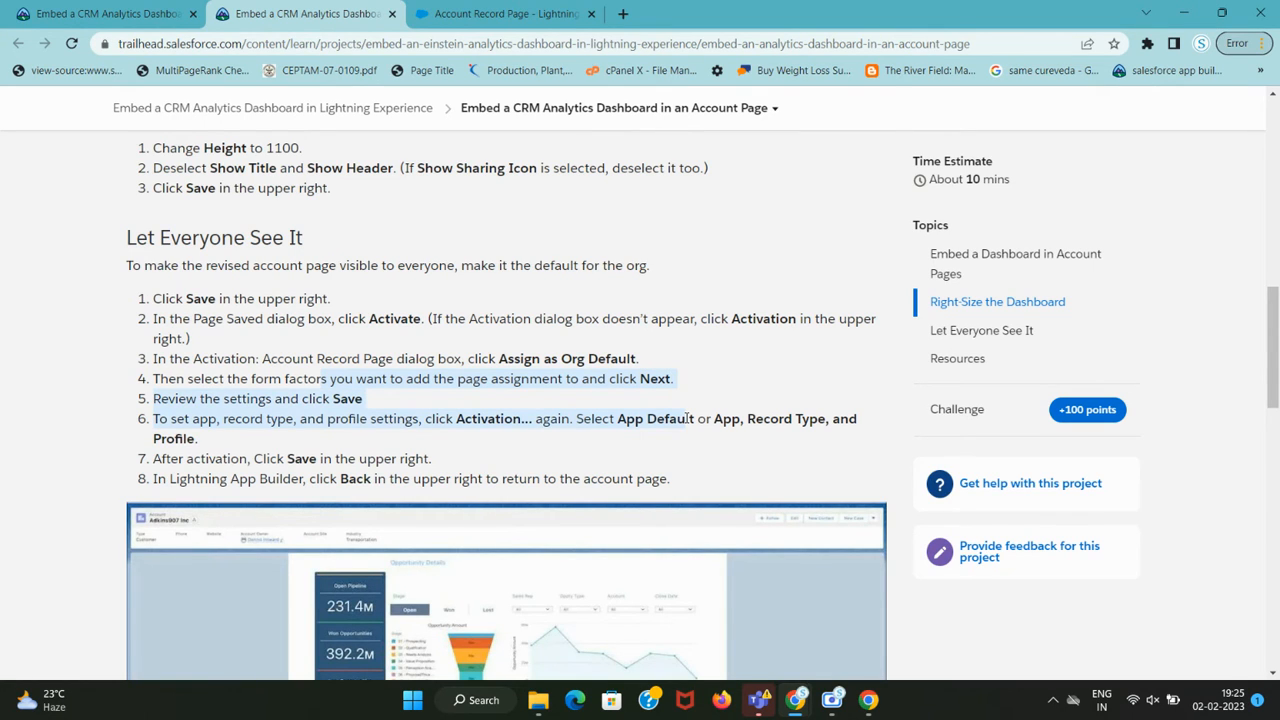
key("ctrl+Tab")
left_click(510, 413)
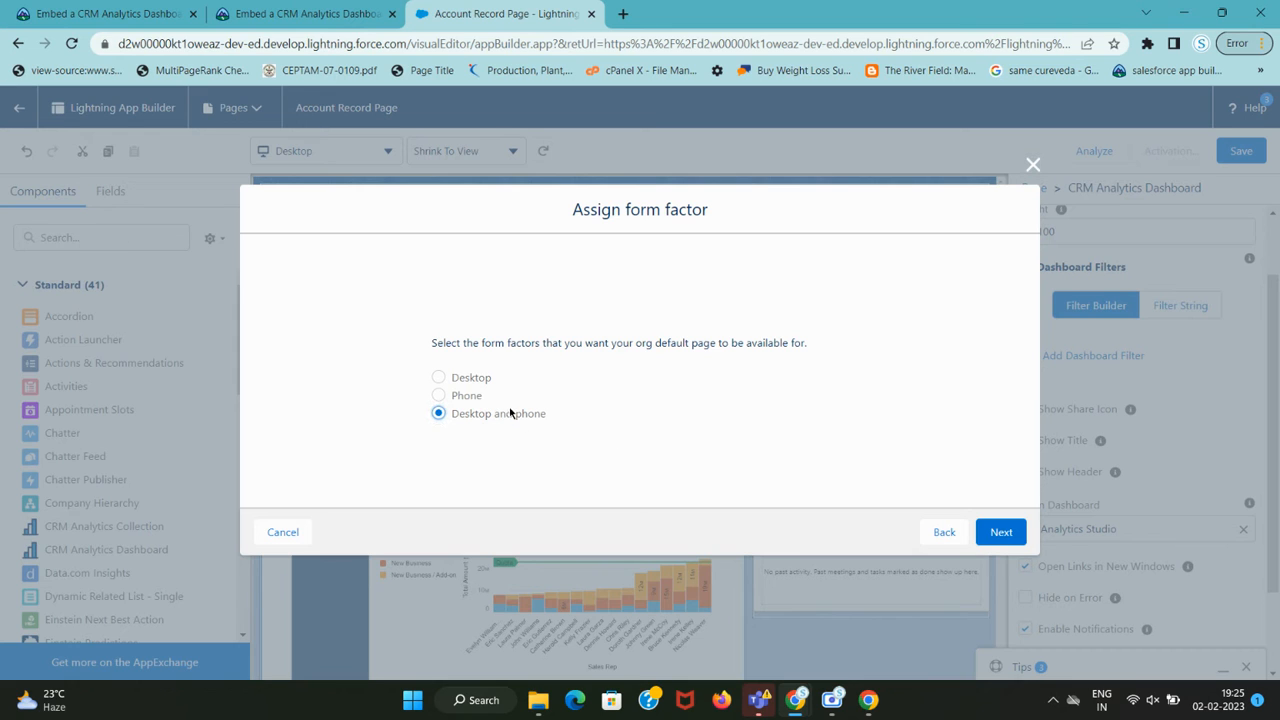
left_click(990, 533)
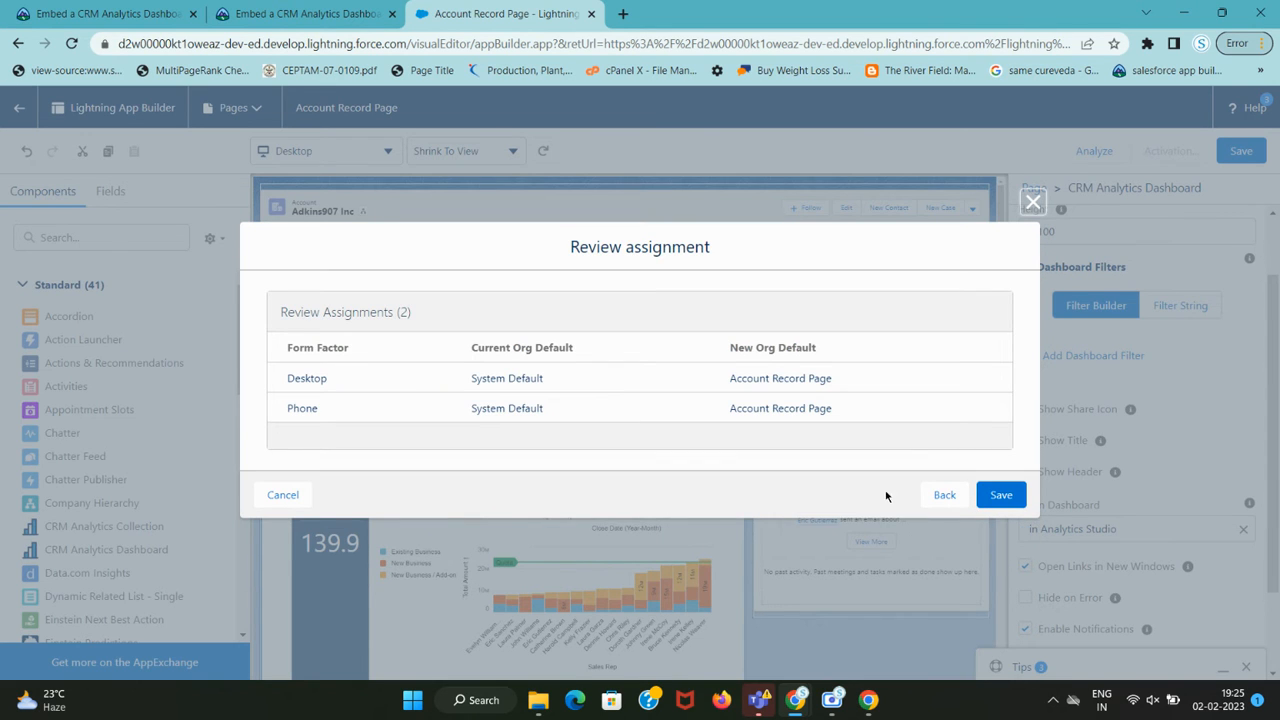
Recheck the Trailhead instructions and save the reviewed org default assignment for the Account Record Page
key("ctrl+shift+Tab")
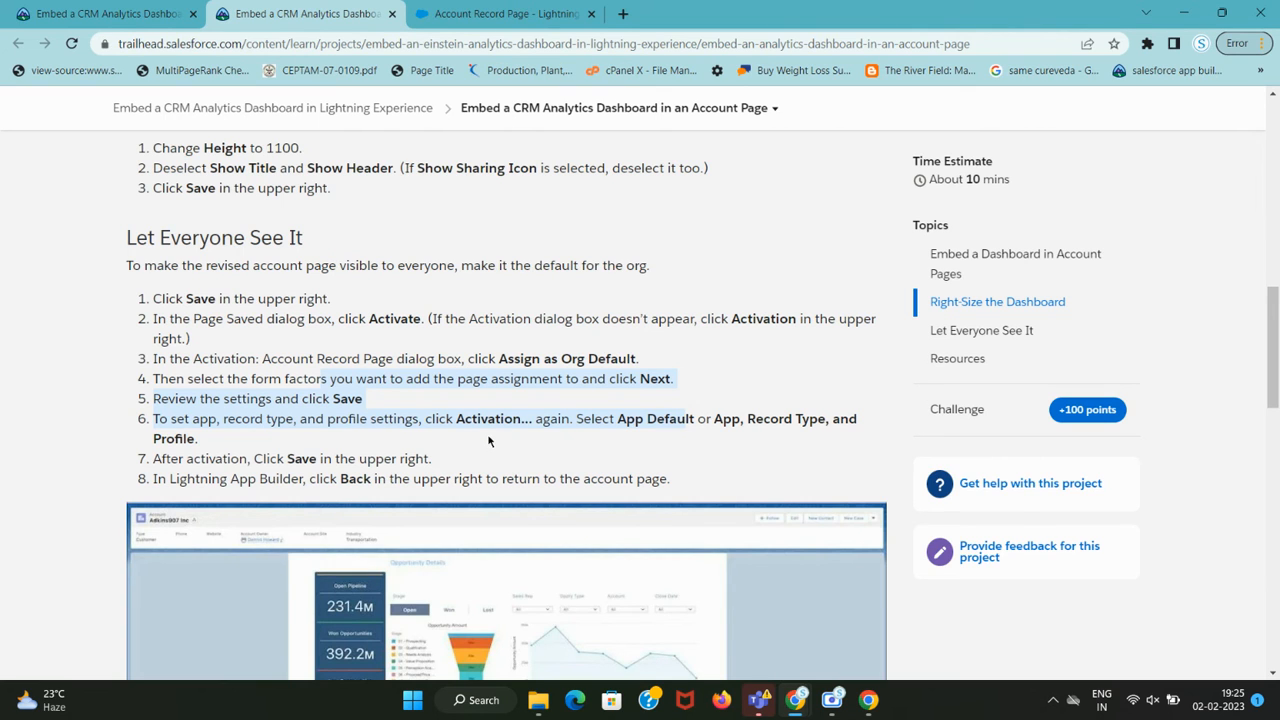
key("ctrl+Tab")
left_click(1003, 494)
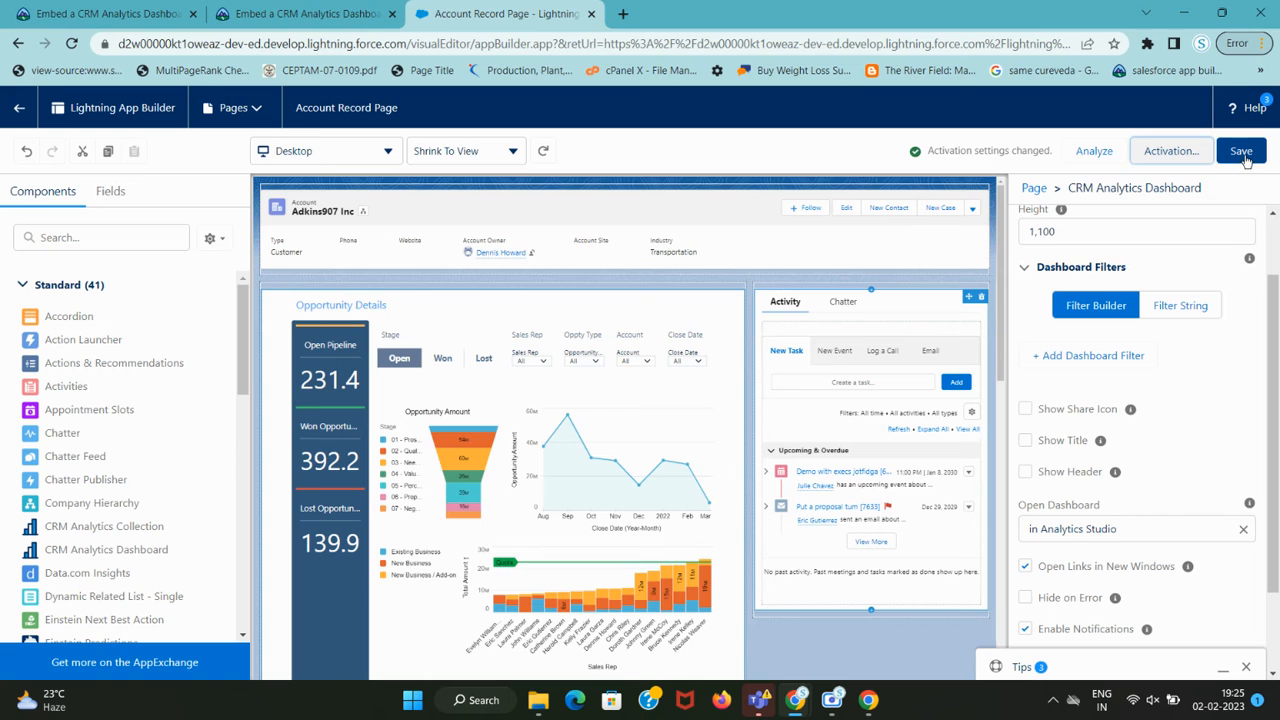
Save the Account Record Page after activation and check the remaining Let Everyone See It instructions in Trailhead
left_click(1244, 157)
key("ctrl+shift+Tab")
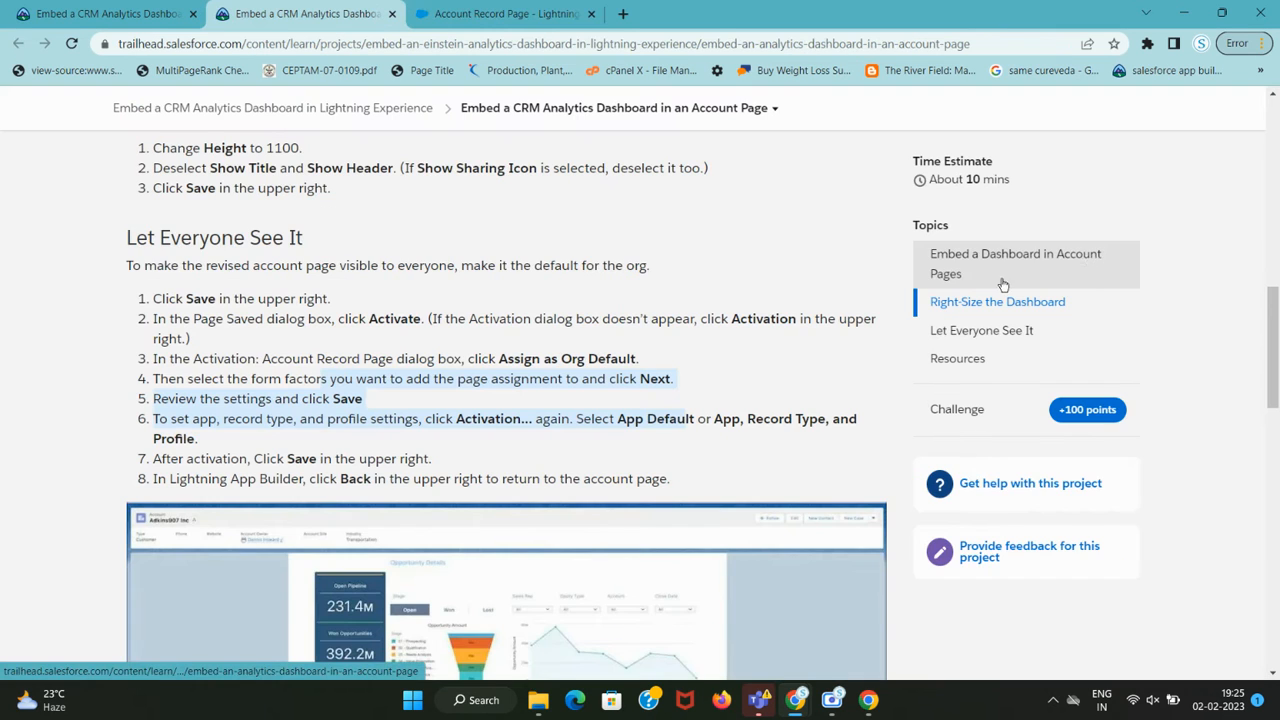
scroll(632, 394, "down", 3)
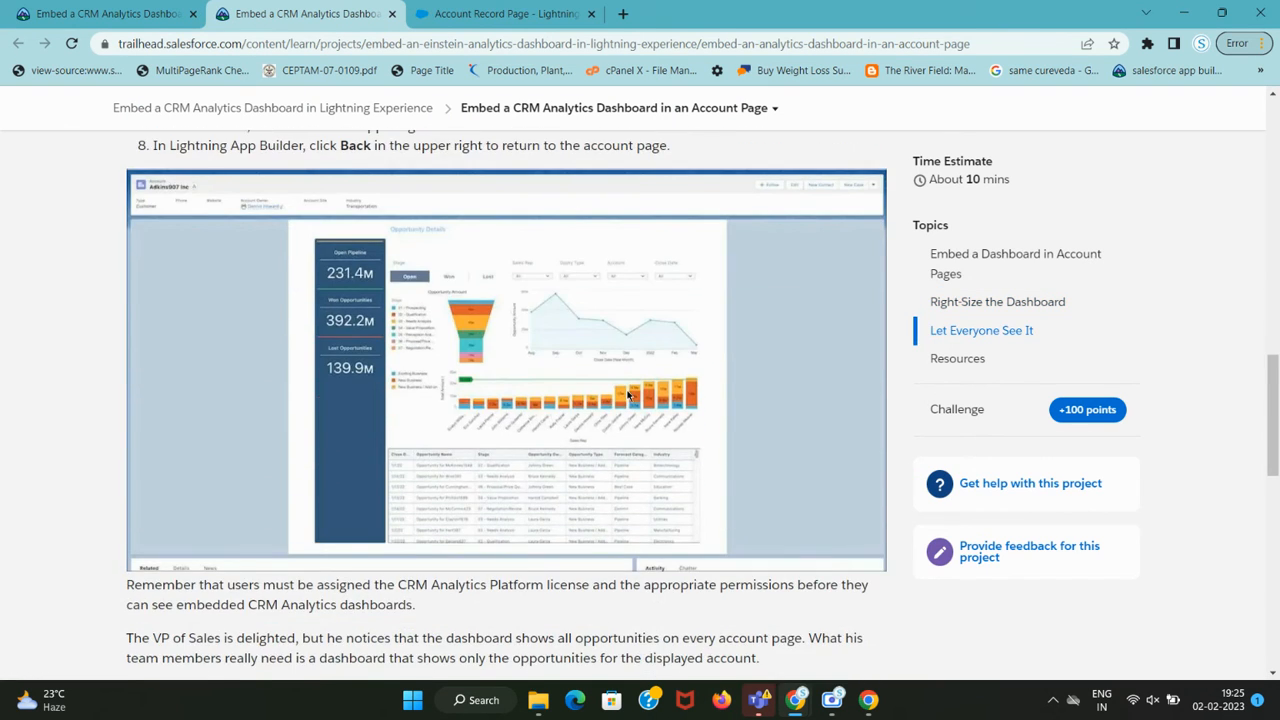
Return from Lightning App Builder to the Adkins907 Inc account page and look over the embedded Opportunity Details dashboard
key("ctrl+Tab")
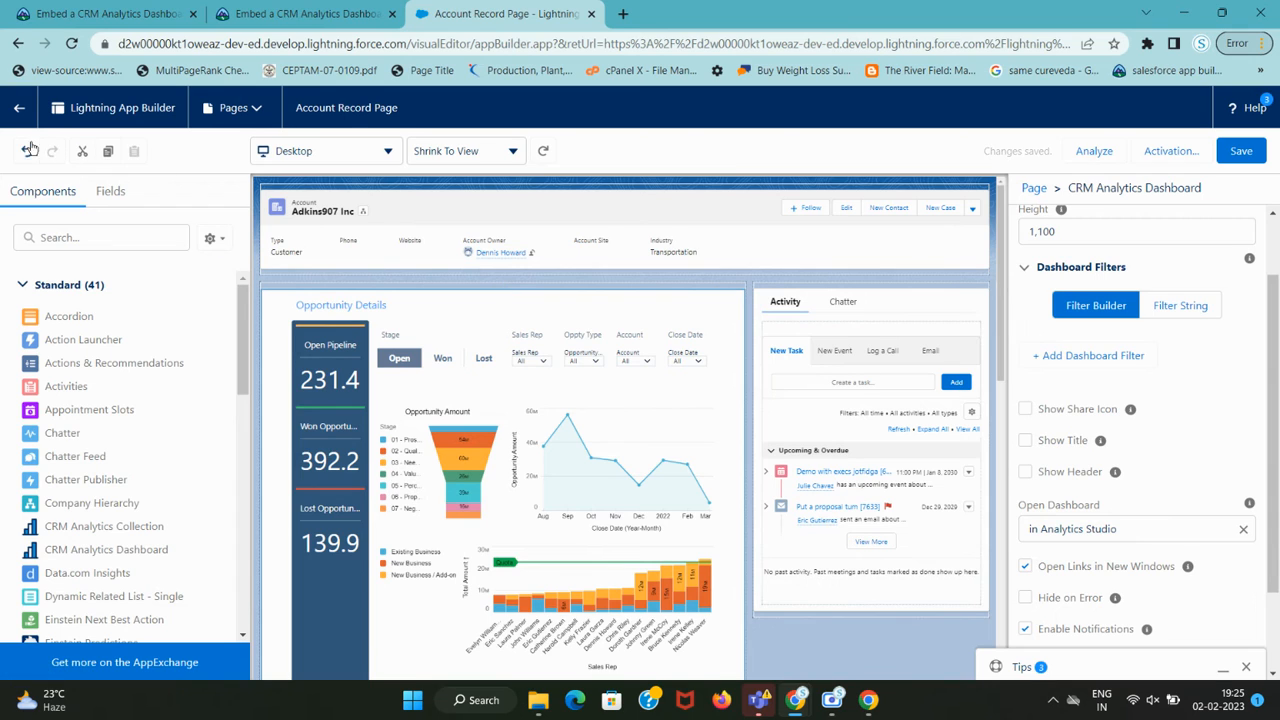
left_click(21, 106)
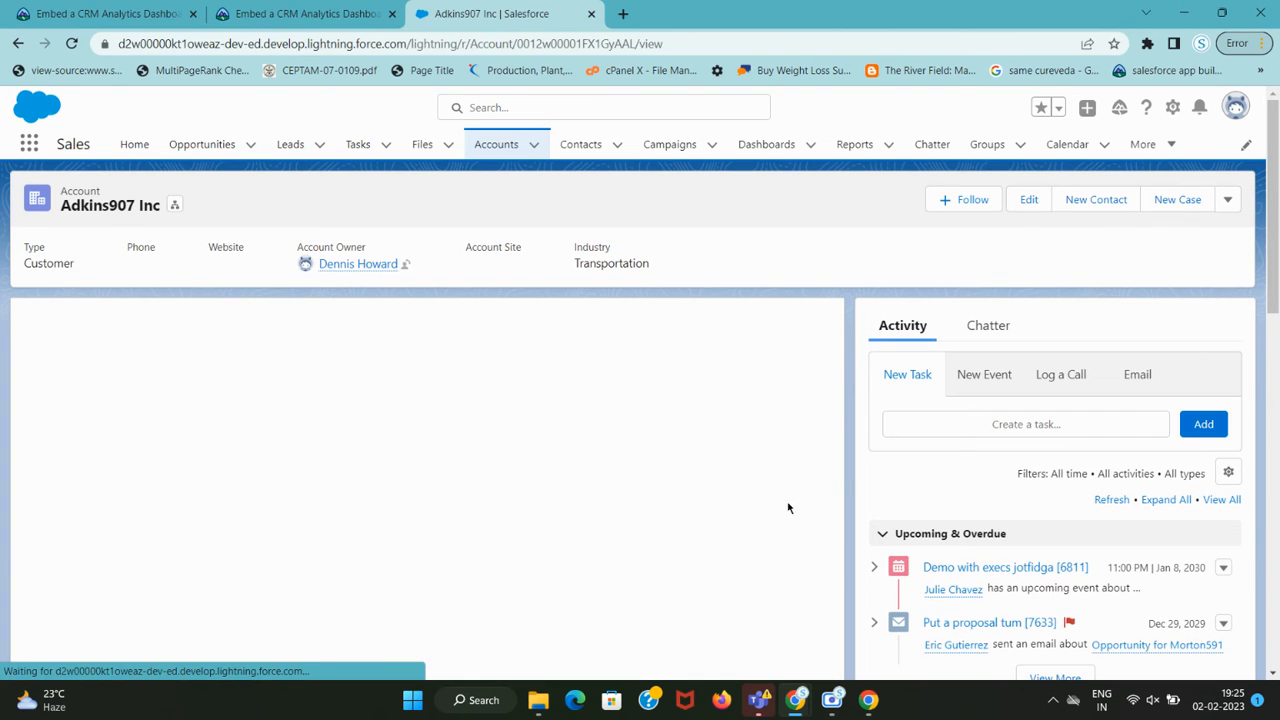
scroll(857, 471, "down", 3)
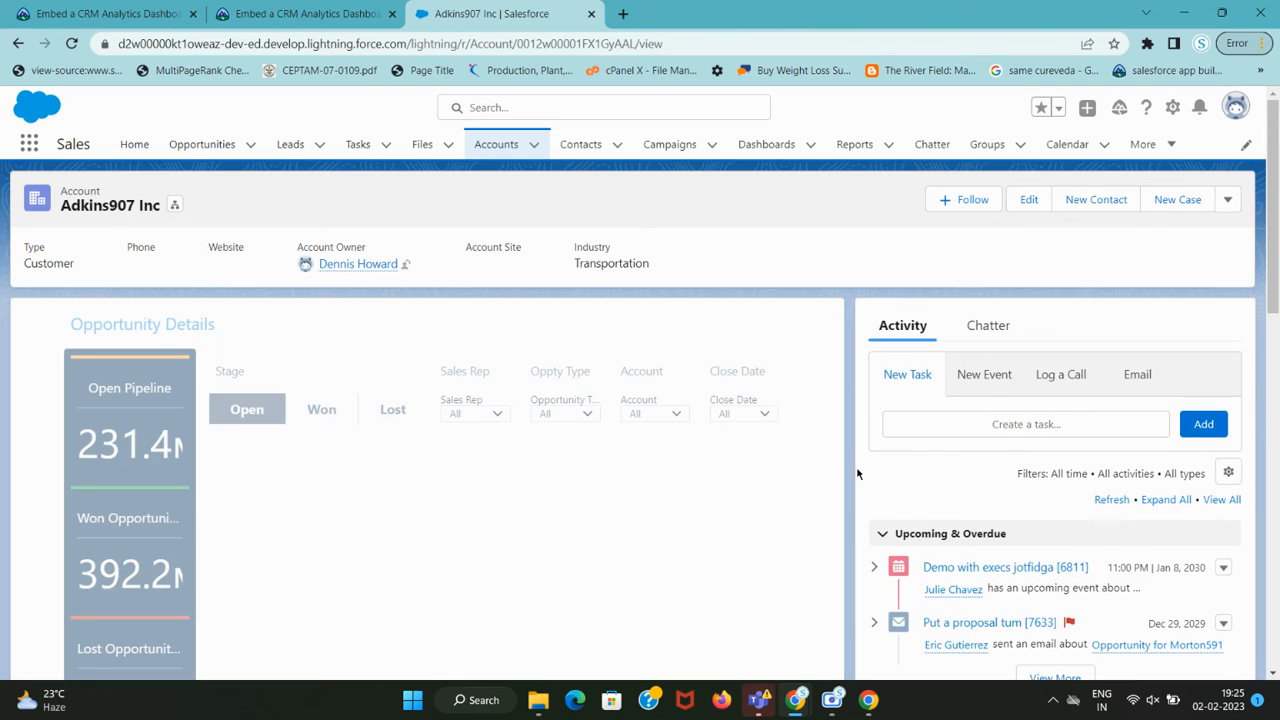
scroll(857, 473, "down", 4)
scroll(857, 473, "down", 3)
scroll(856, 473, "up", 6)
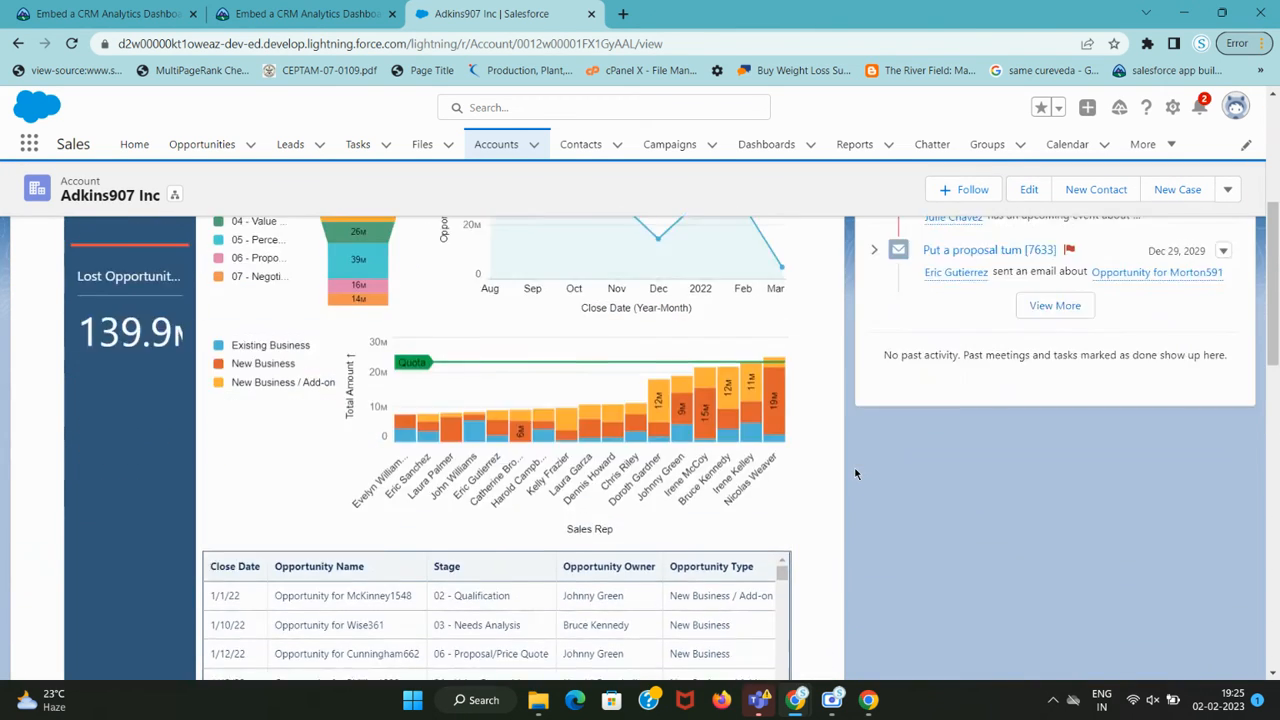
scroll(855, 472, "down", 7)
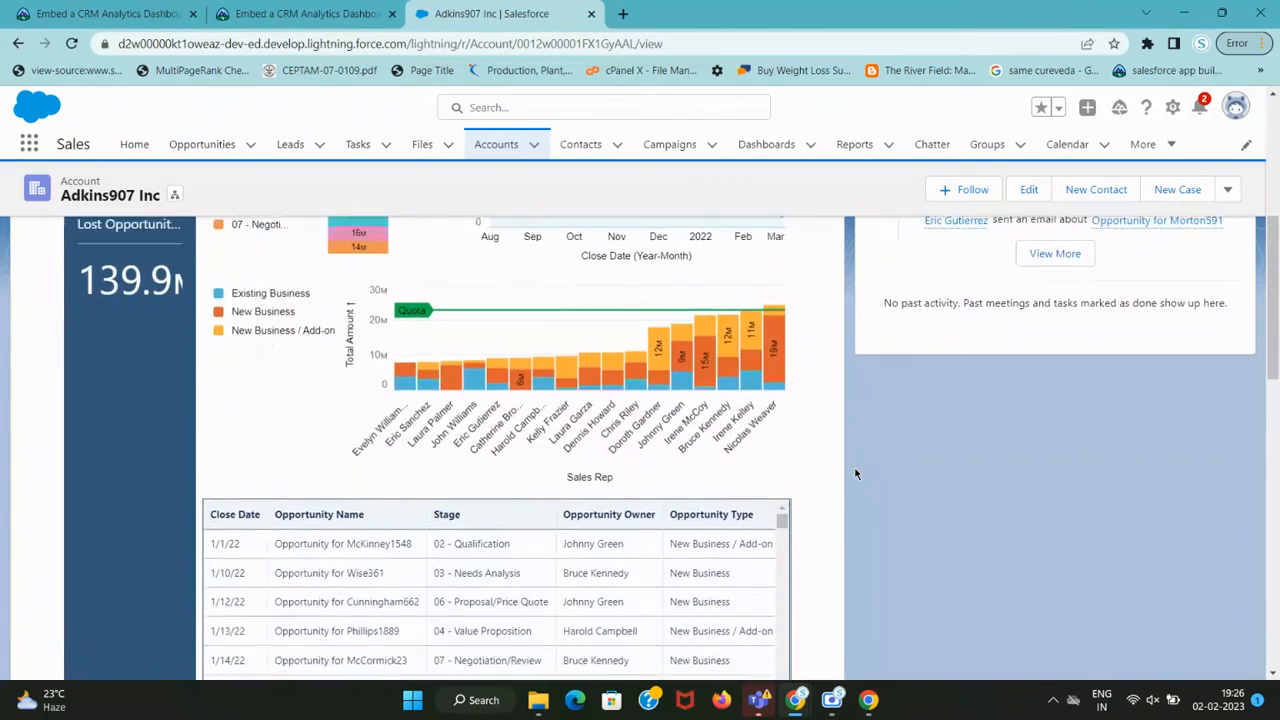
Go back to the Trailhead project page and submit the account page step for verification to earn 100 points
left_click(275, 14)
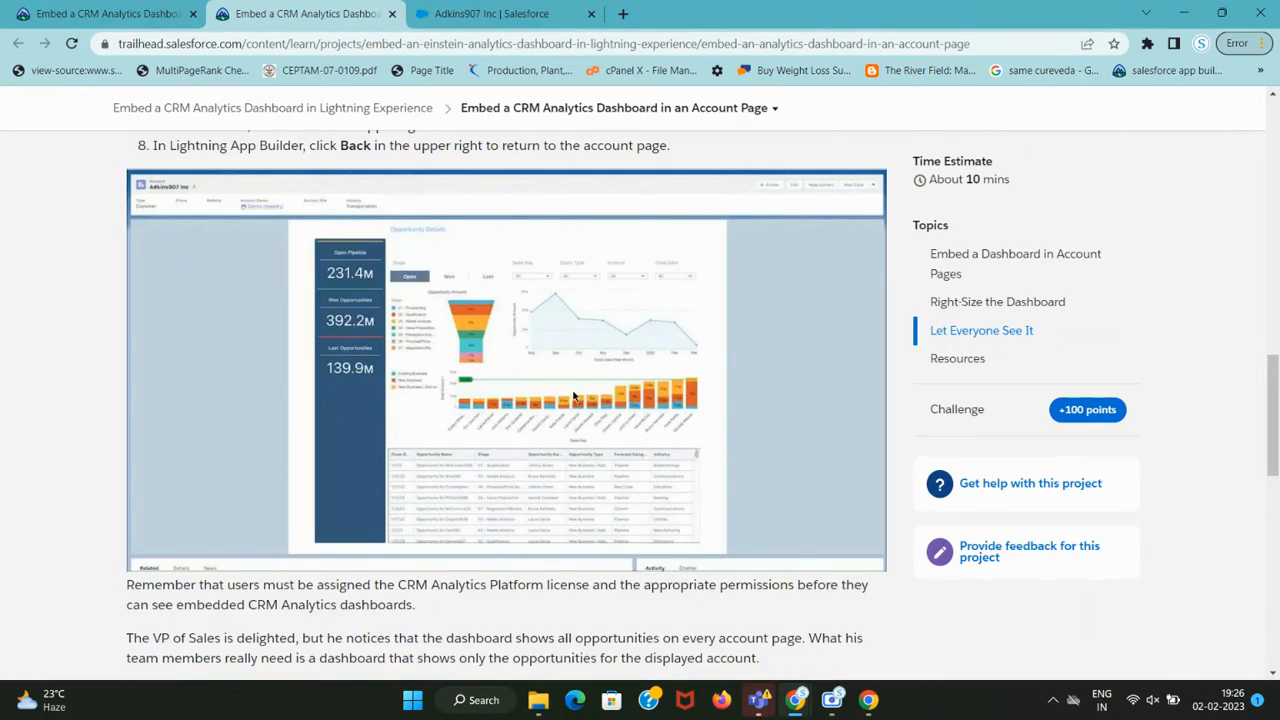
scroll(576, 413, "down", 7)
scroll(576, 413, "down", 1)
left_click(250, 405)
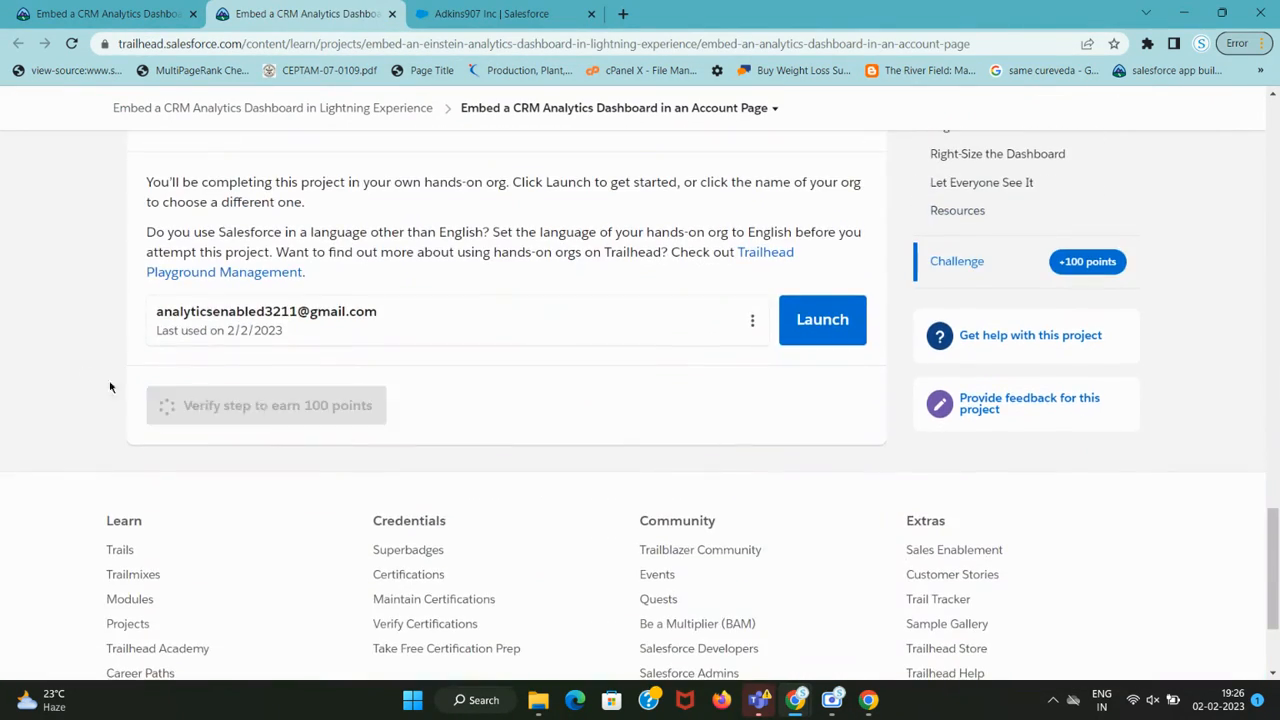